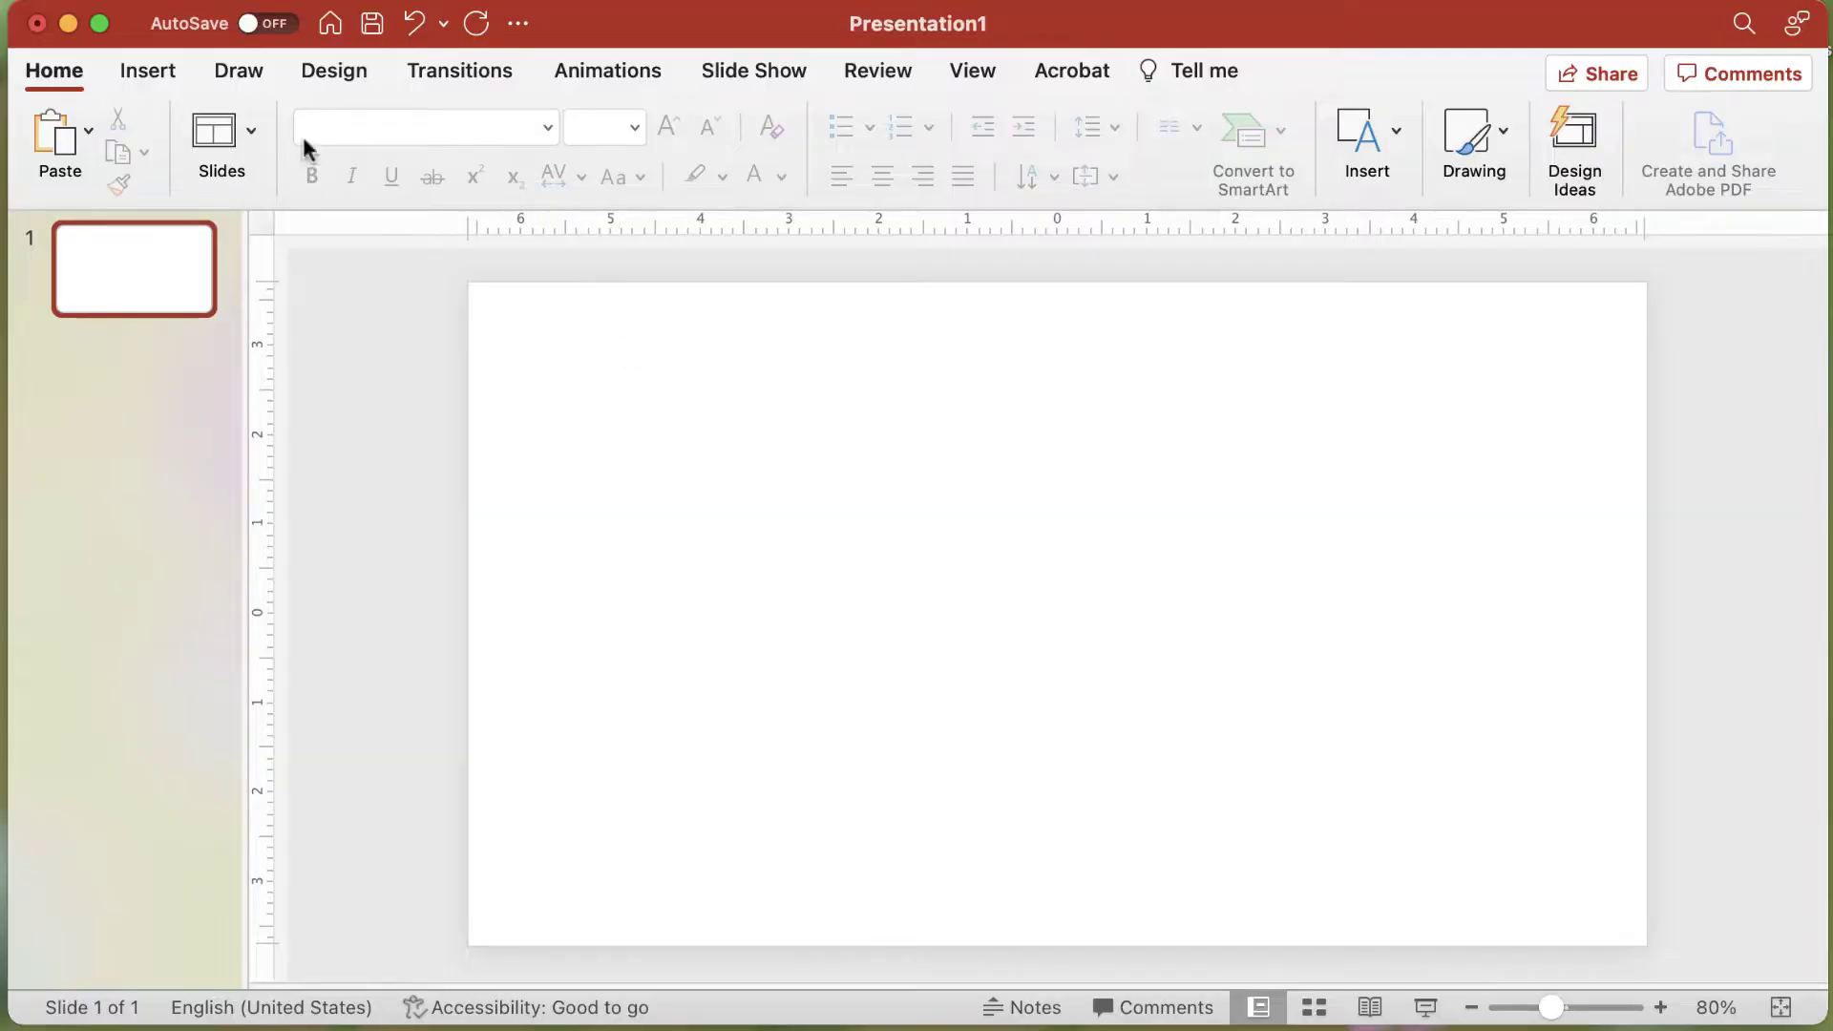
Step: Insert a Picture SmartArt graphic using the fifth layout with one large photo
click(167, 79)
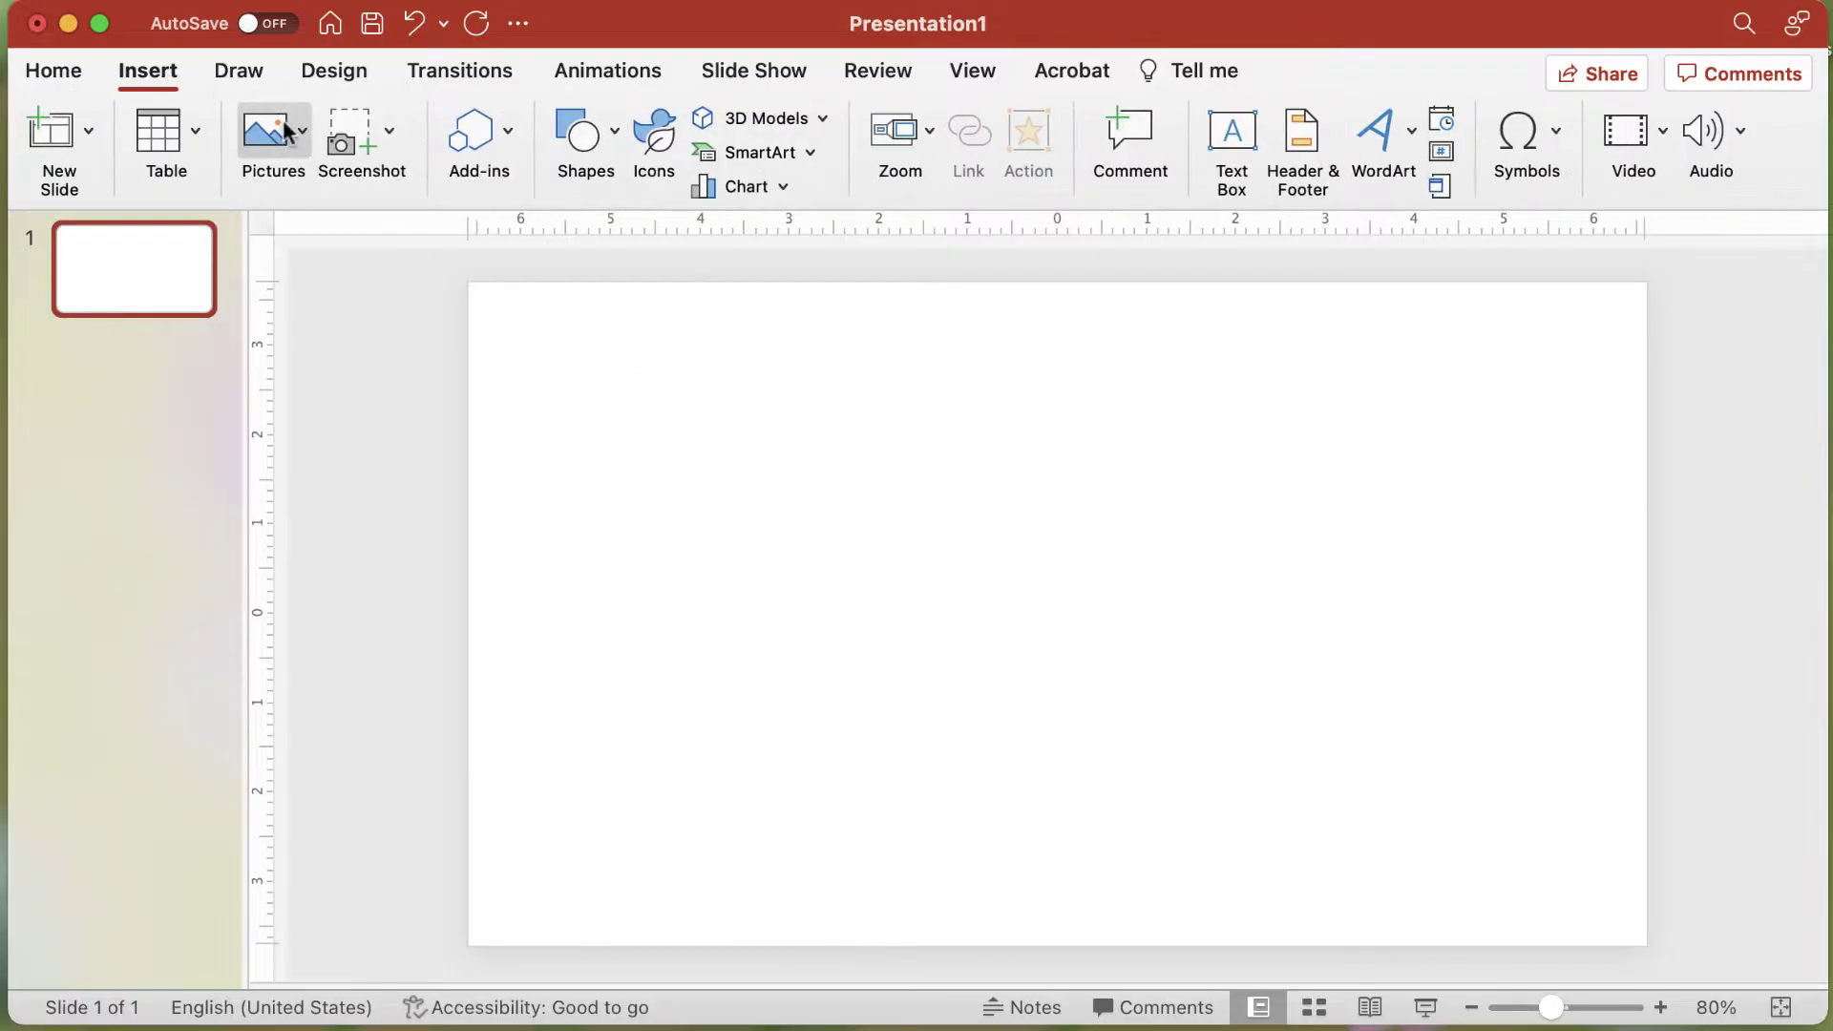
click(761, 153)
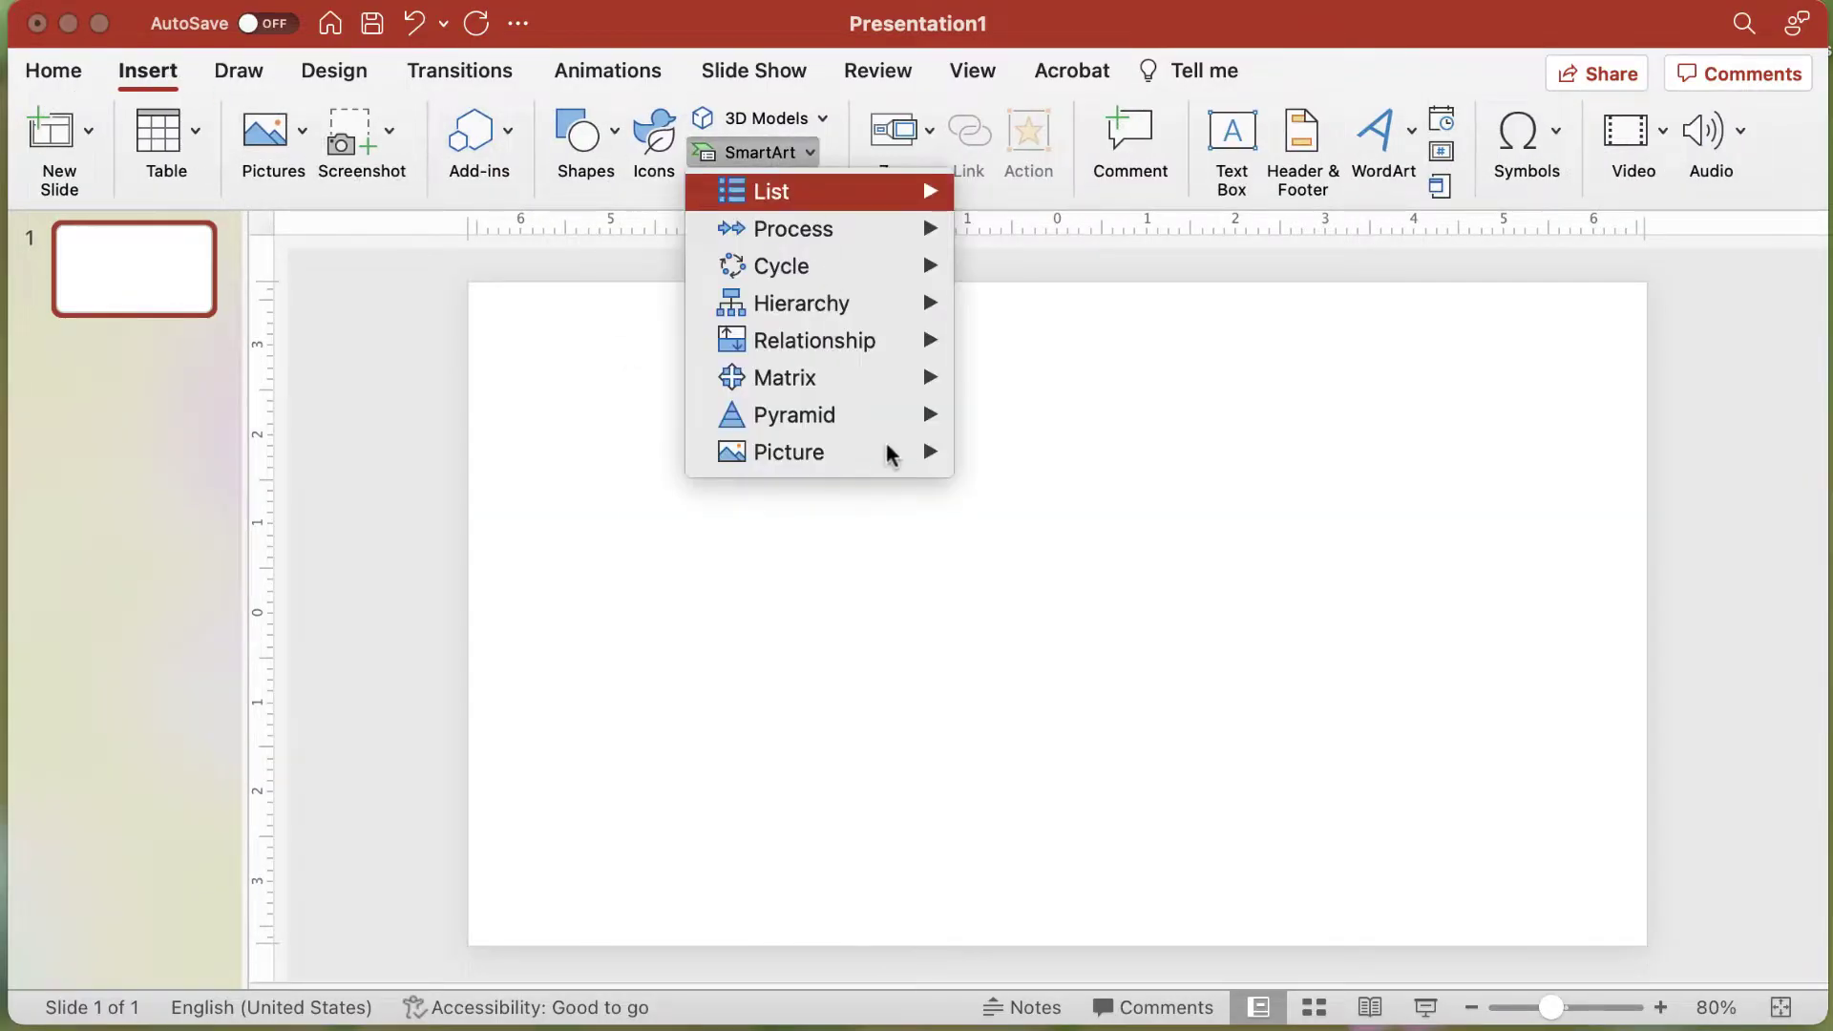
mouse_move(899, 464)
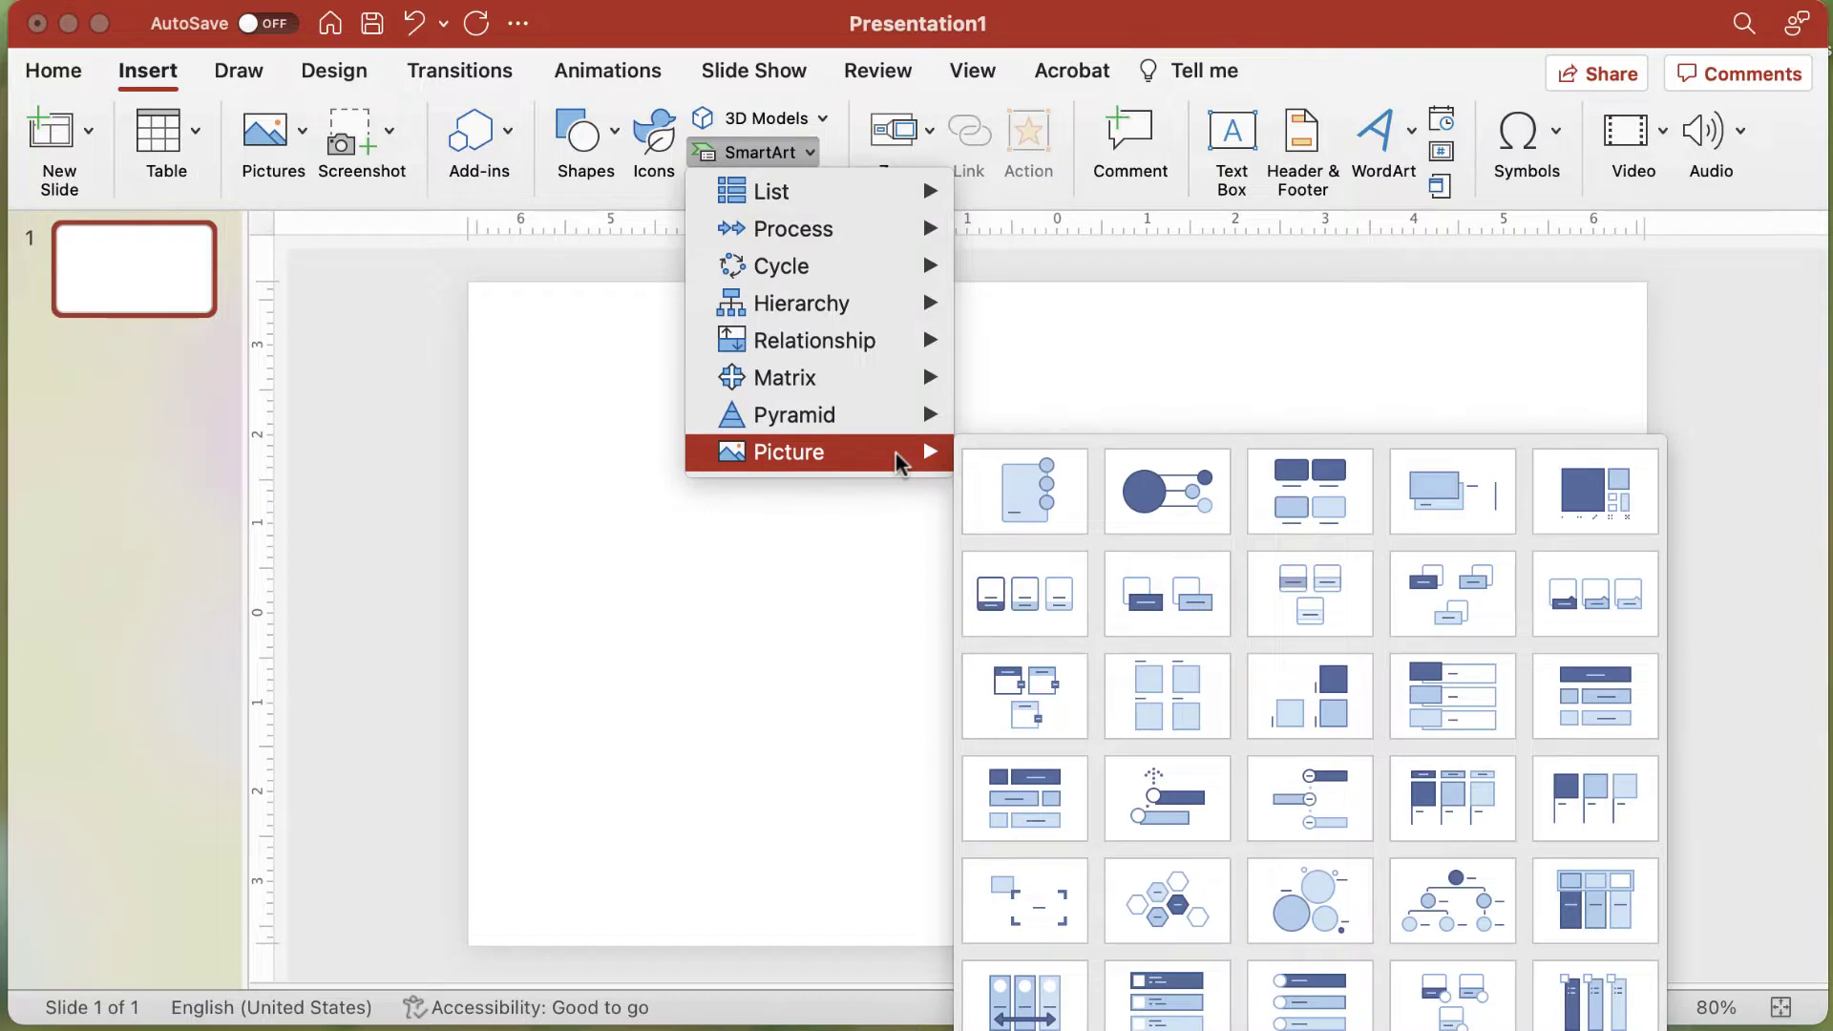
click(1570, 488)
Step: Fill the SmartArt picture placeholders with images from the smart art folder
click(906, 595)
click(616, 244)
click(1441, 697)
Step: Ungroup the SmartArt twice, breaking it into individual pictures and shapes
right_click(1458, 704)
mouse_move(1502, 655)
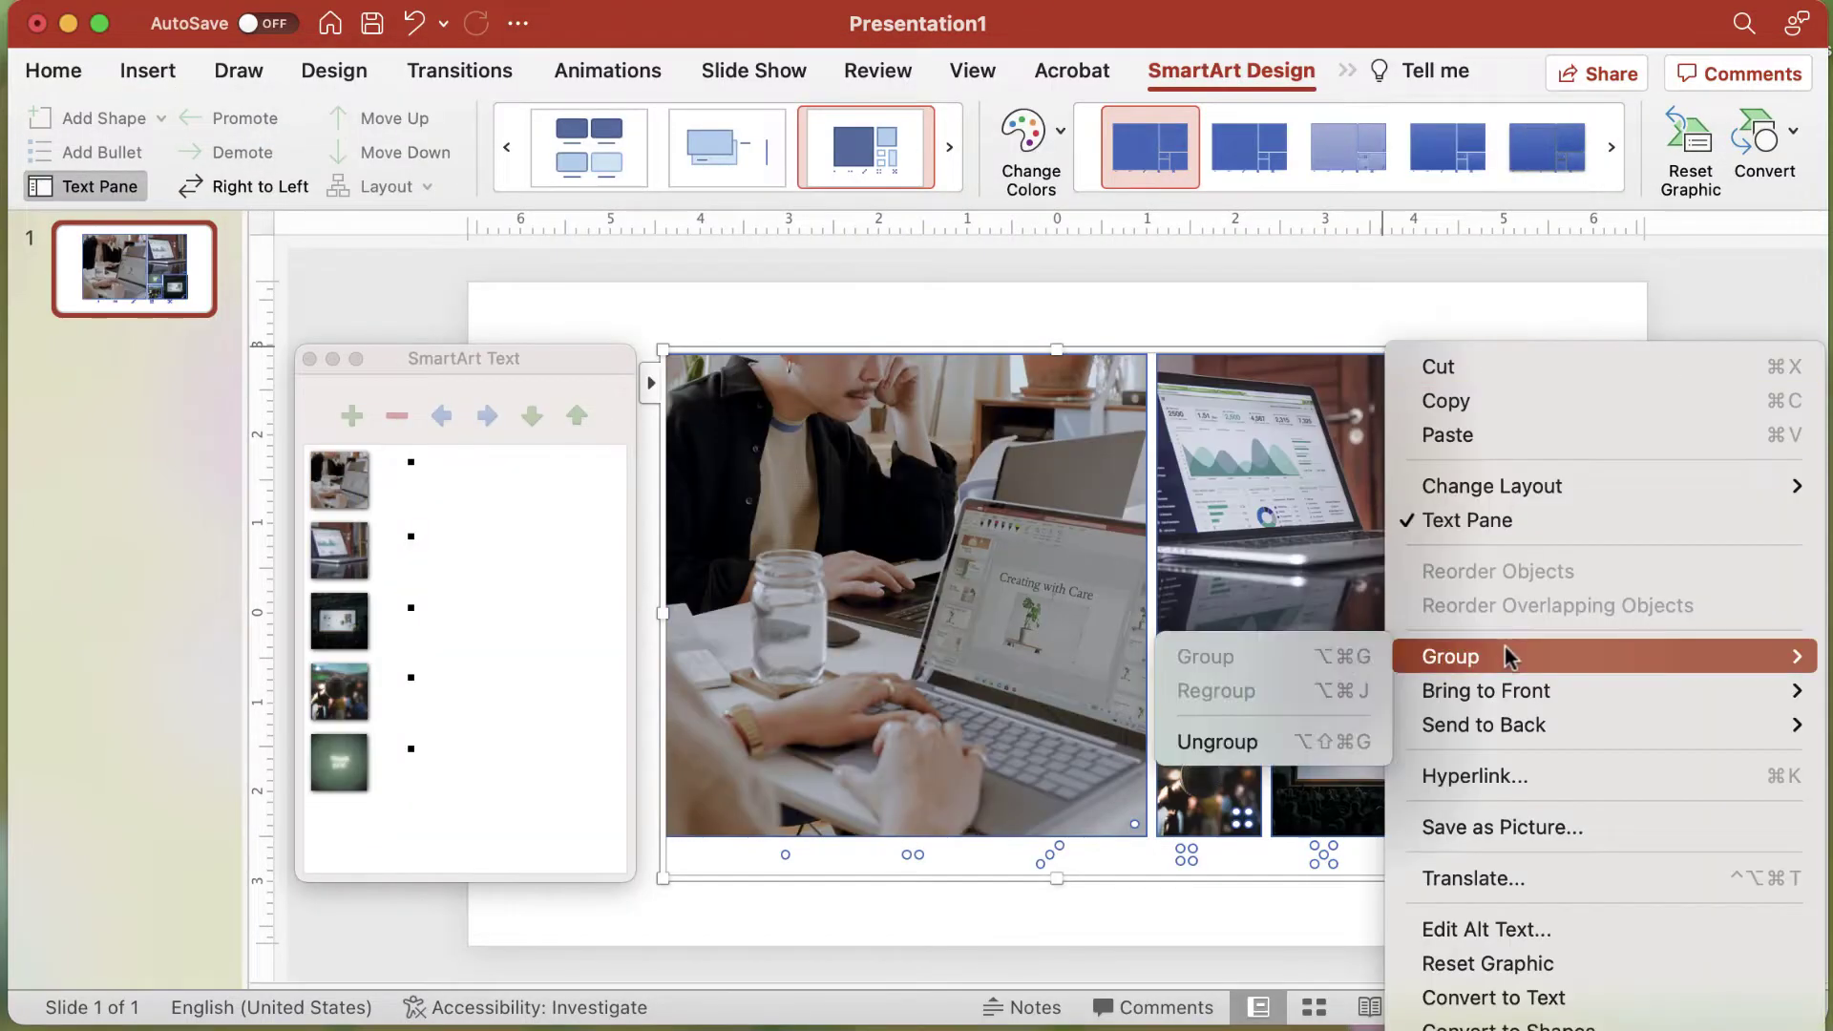
click(1322, 738)
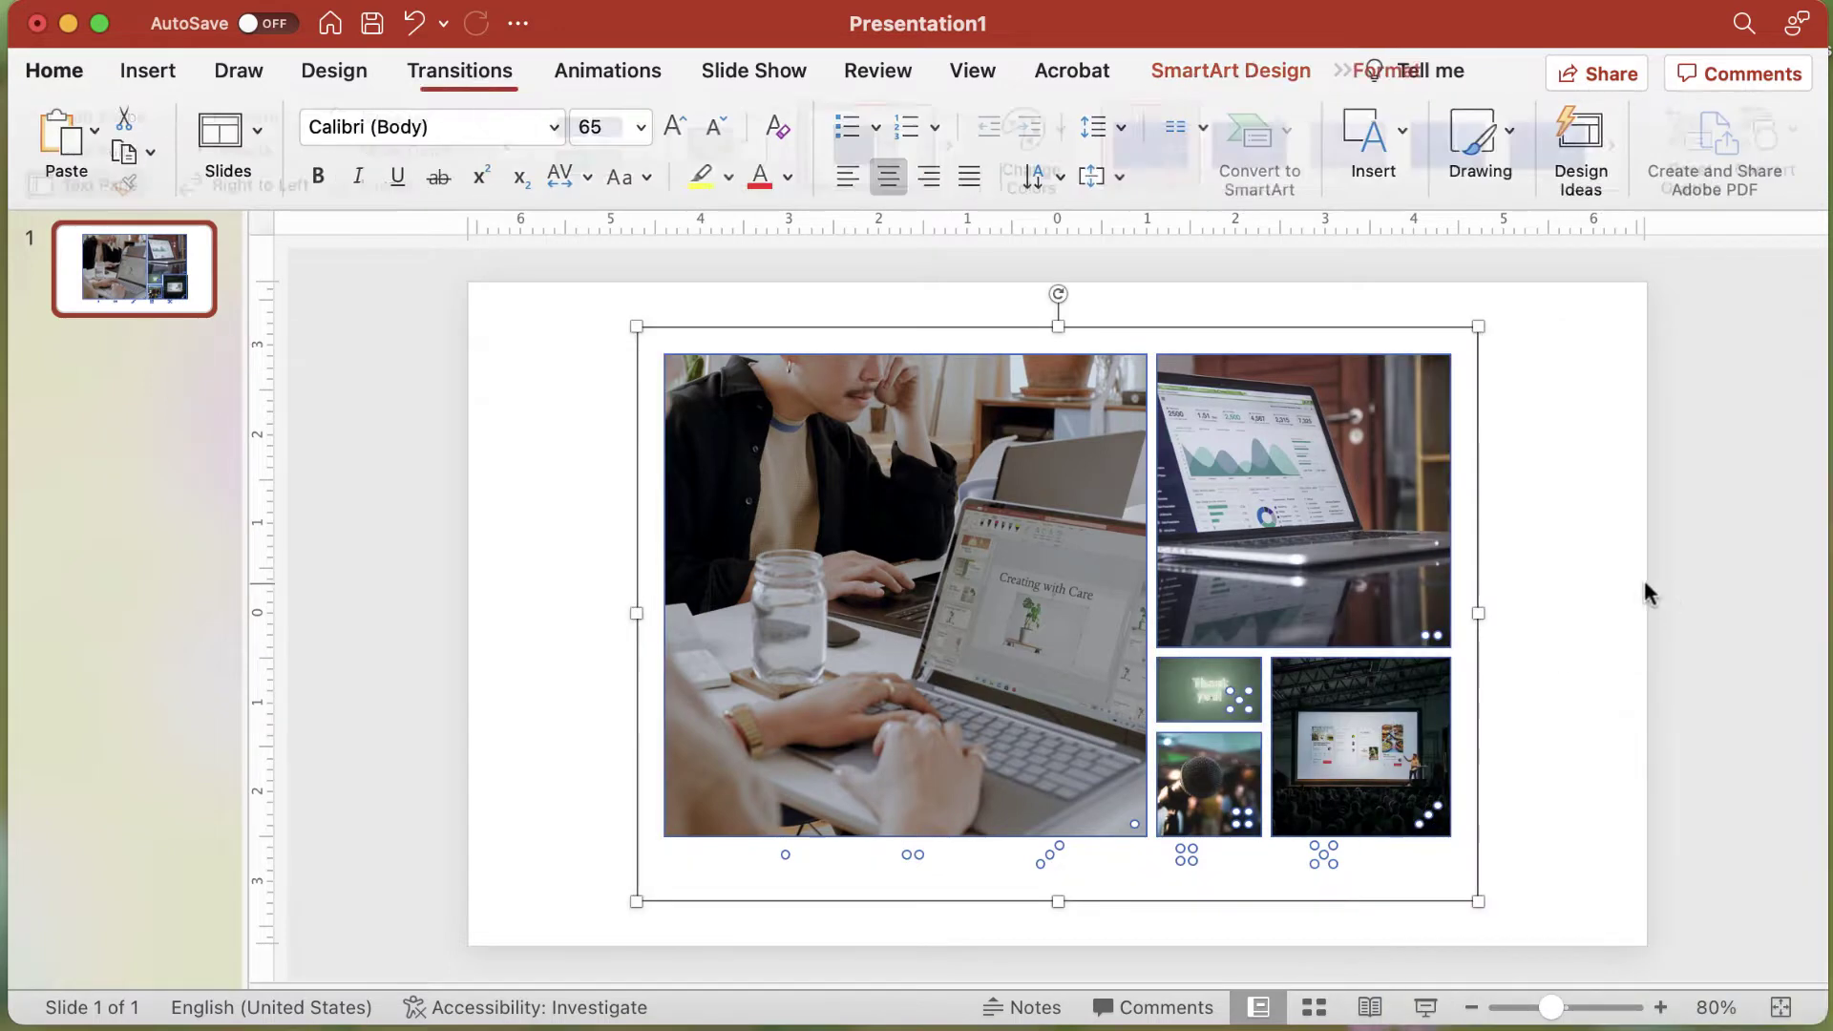
right_click(1397, 334)
mouse_move(1490, 469)
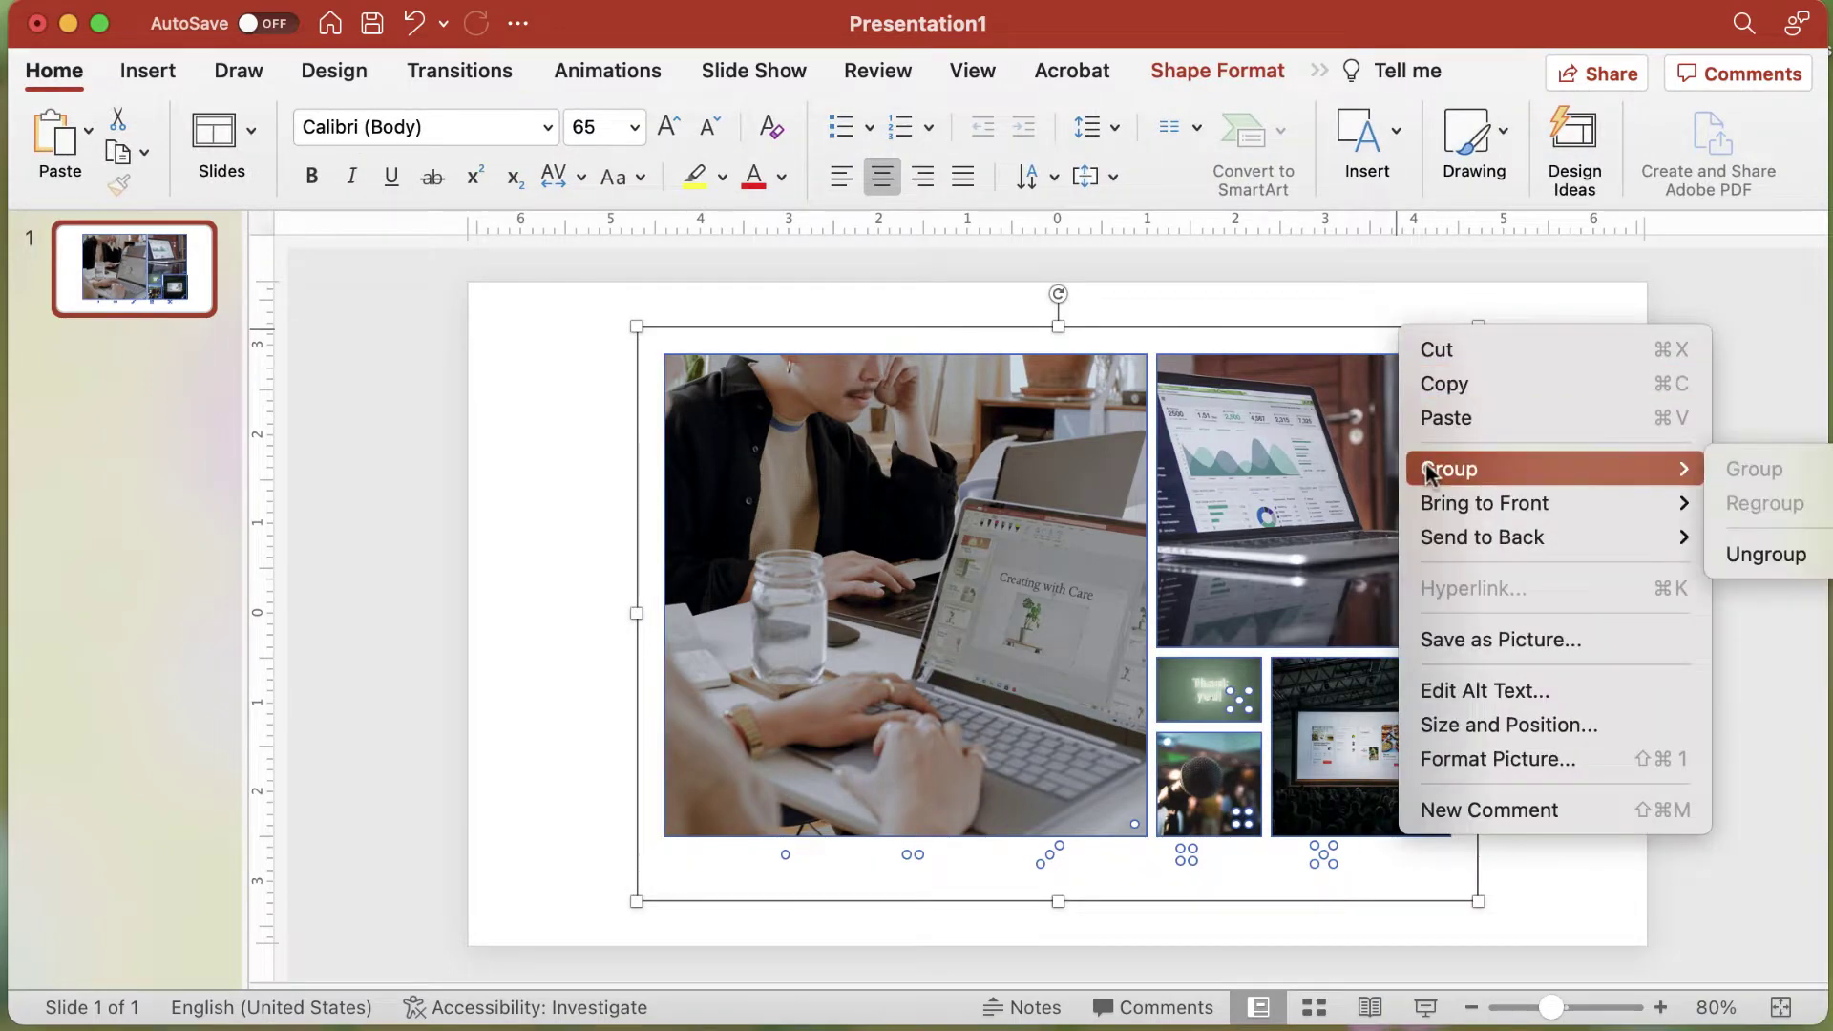
click(1753, 555)
Step: Select the five photos and move them to the slide's top-left corner
click(1532, 592)
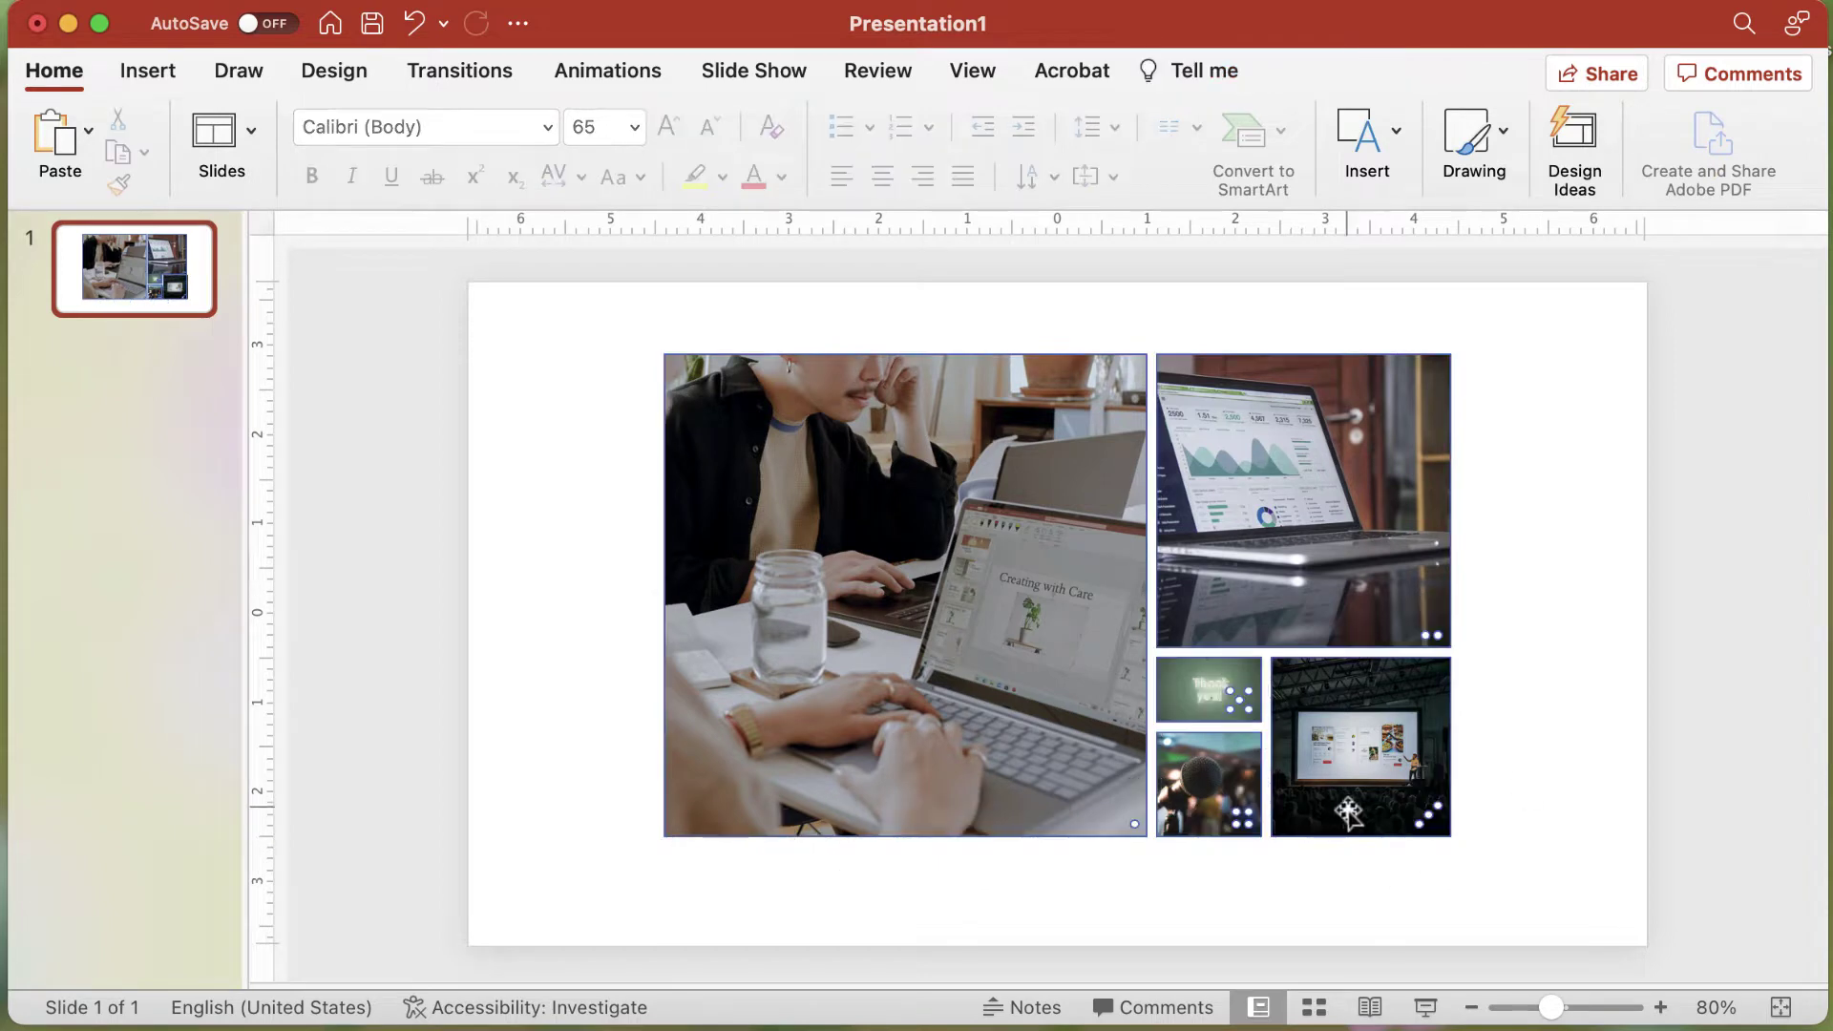
click(1350, 815)
shift+click(1198, 772)
shift+click(986, 736)
shift+click(1181, 688)
shift+click(1243, 510)
drag(878, 568, 501, 496)
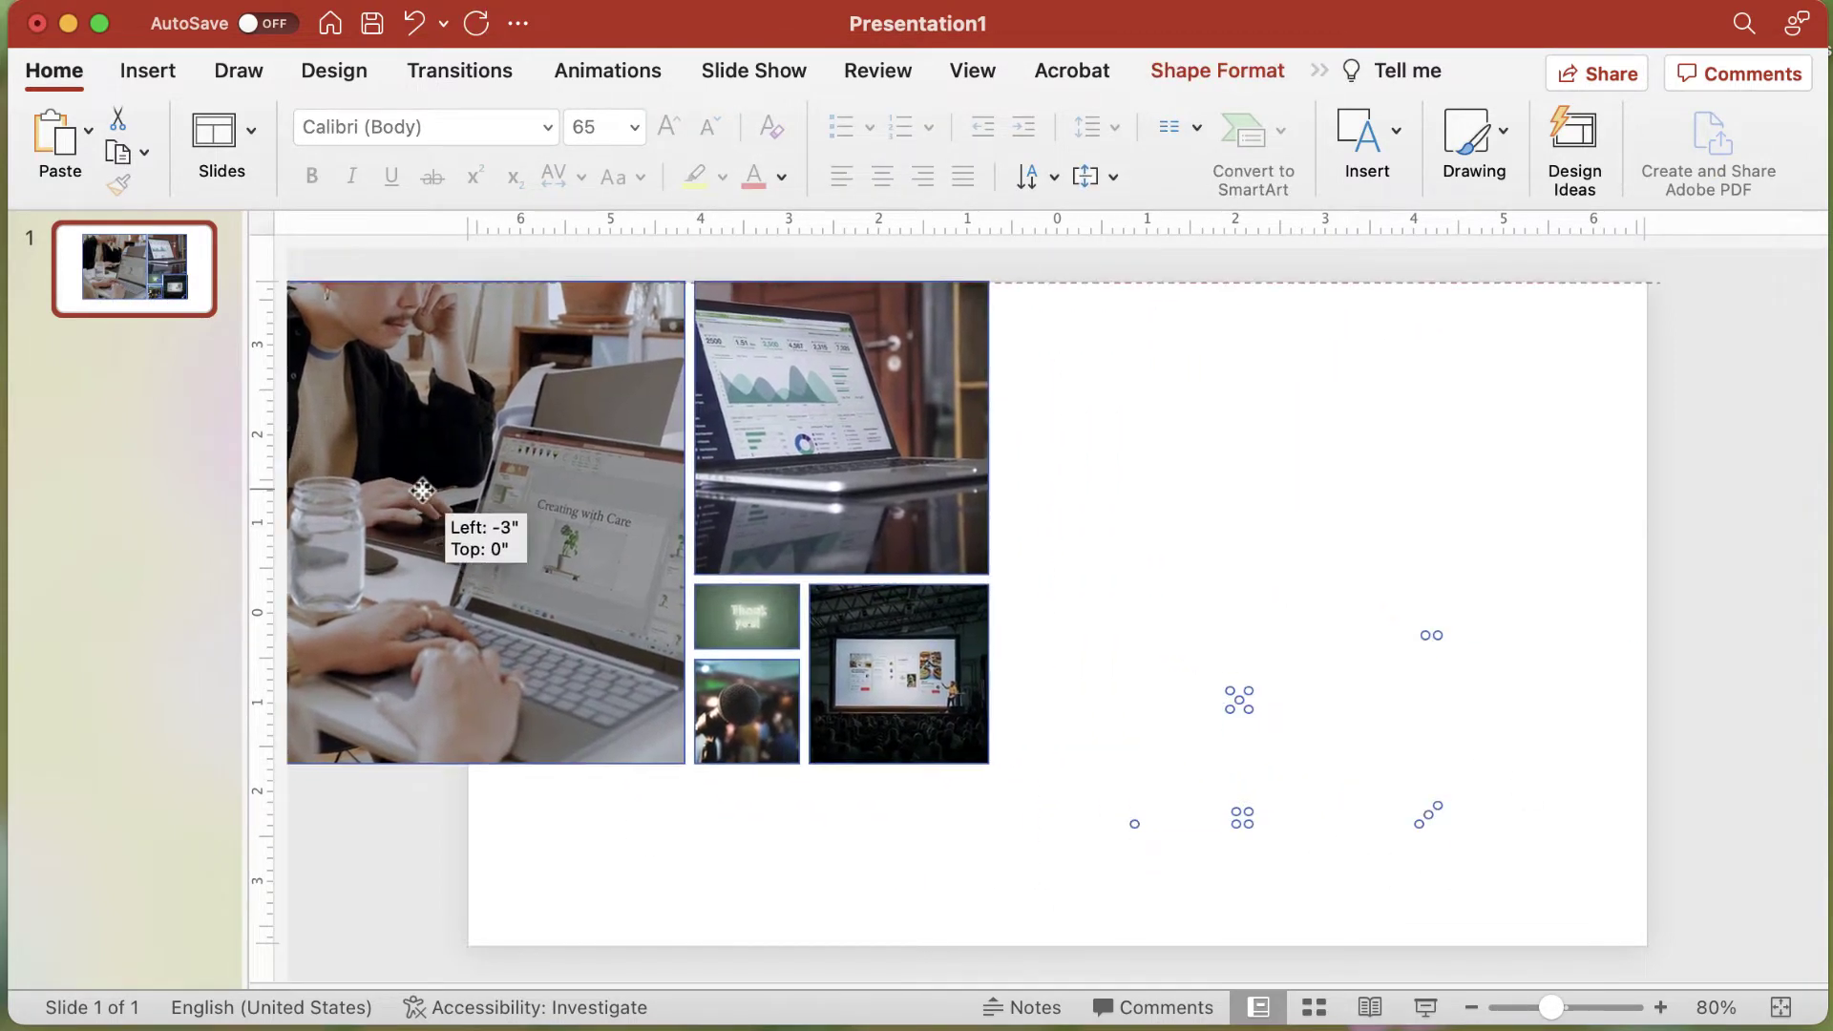
Step: Enlarge the photo collage and shift it up and to the left
click(1195, 772)
key(super+z)
key(super+z)
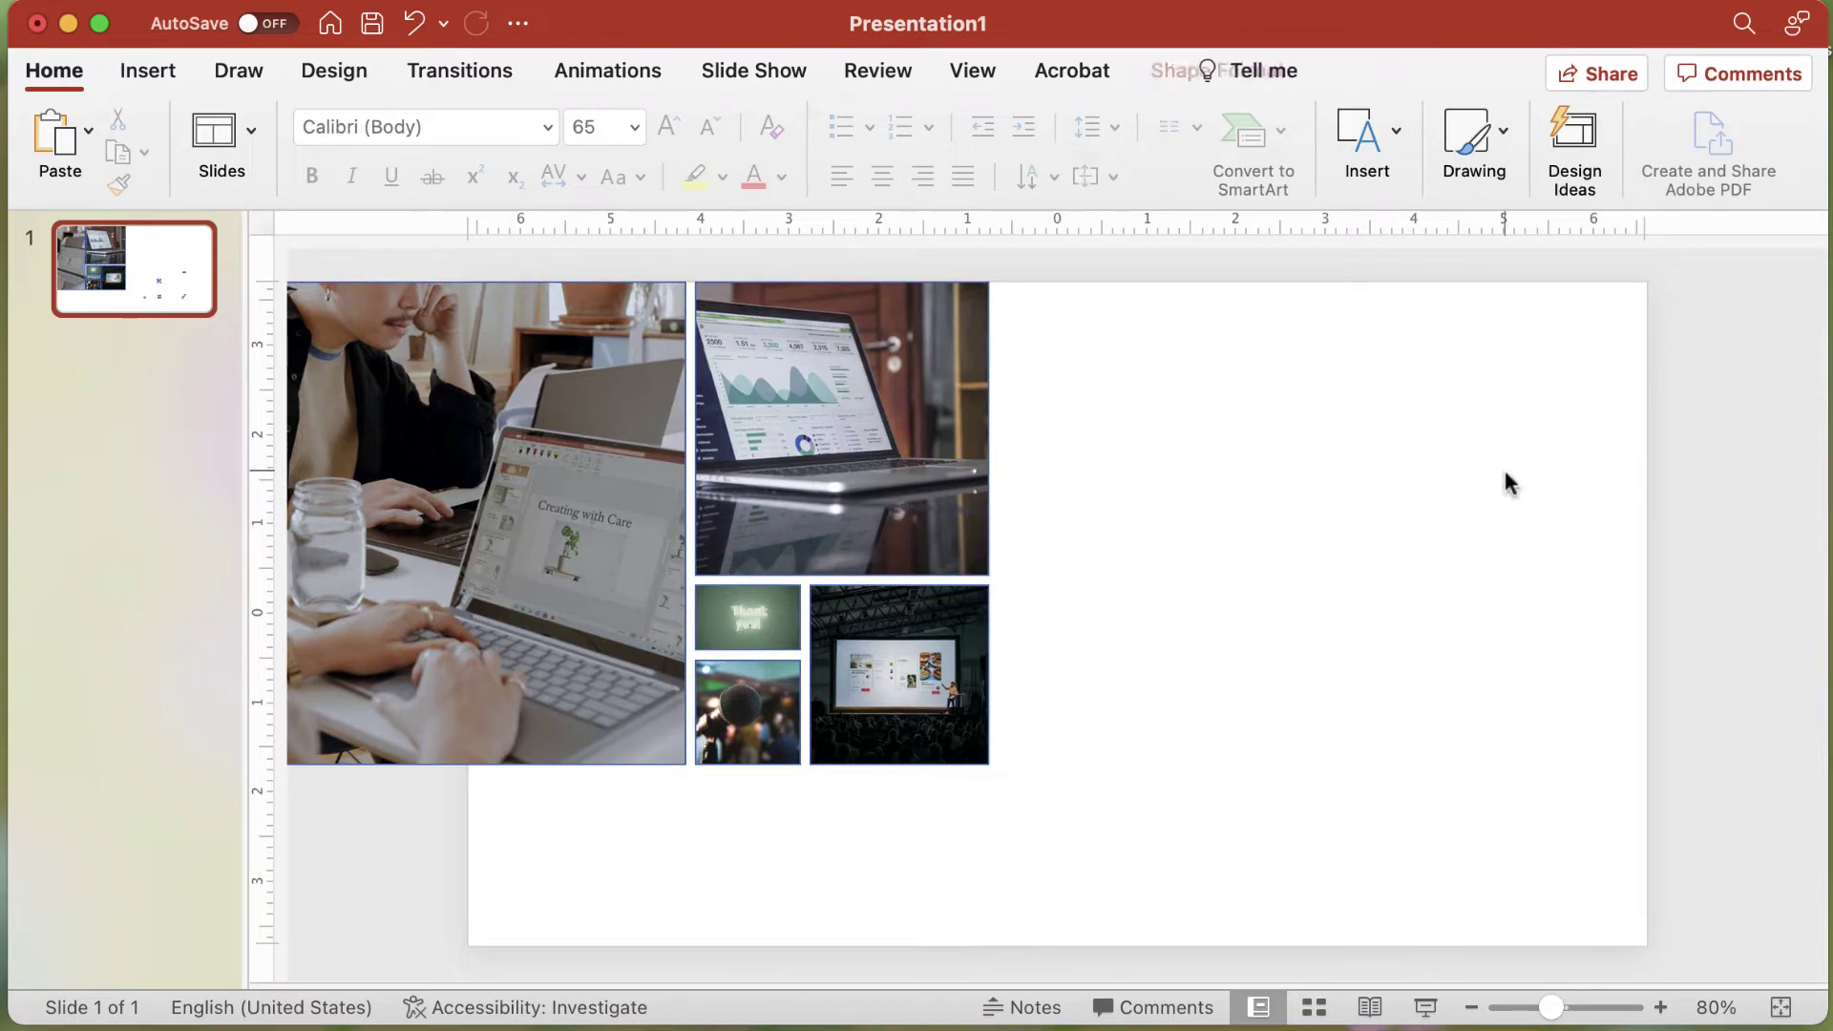
drag(652, 844, 549, 903)
drag(777, 729, 728, 680)
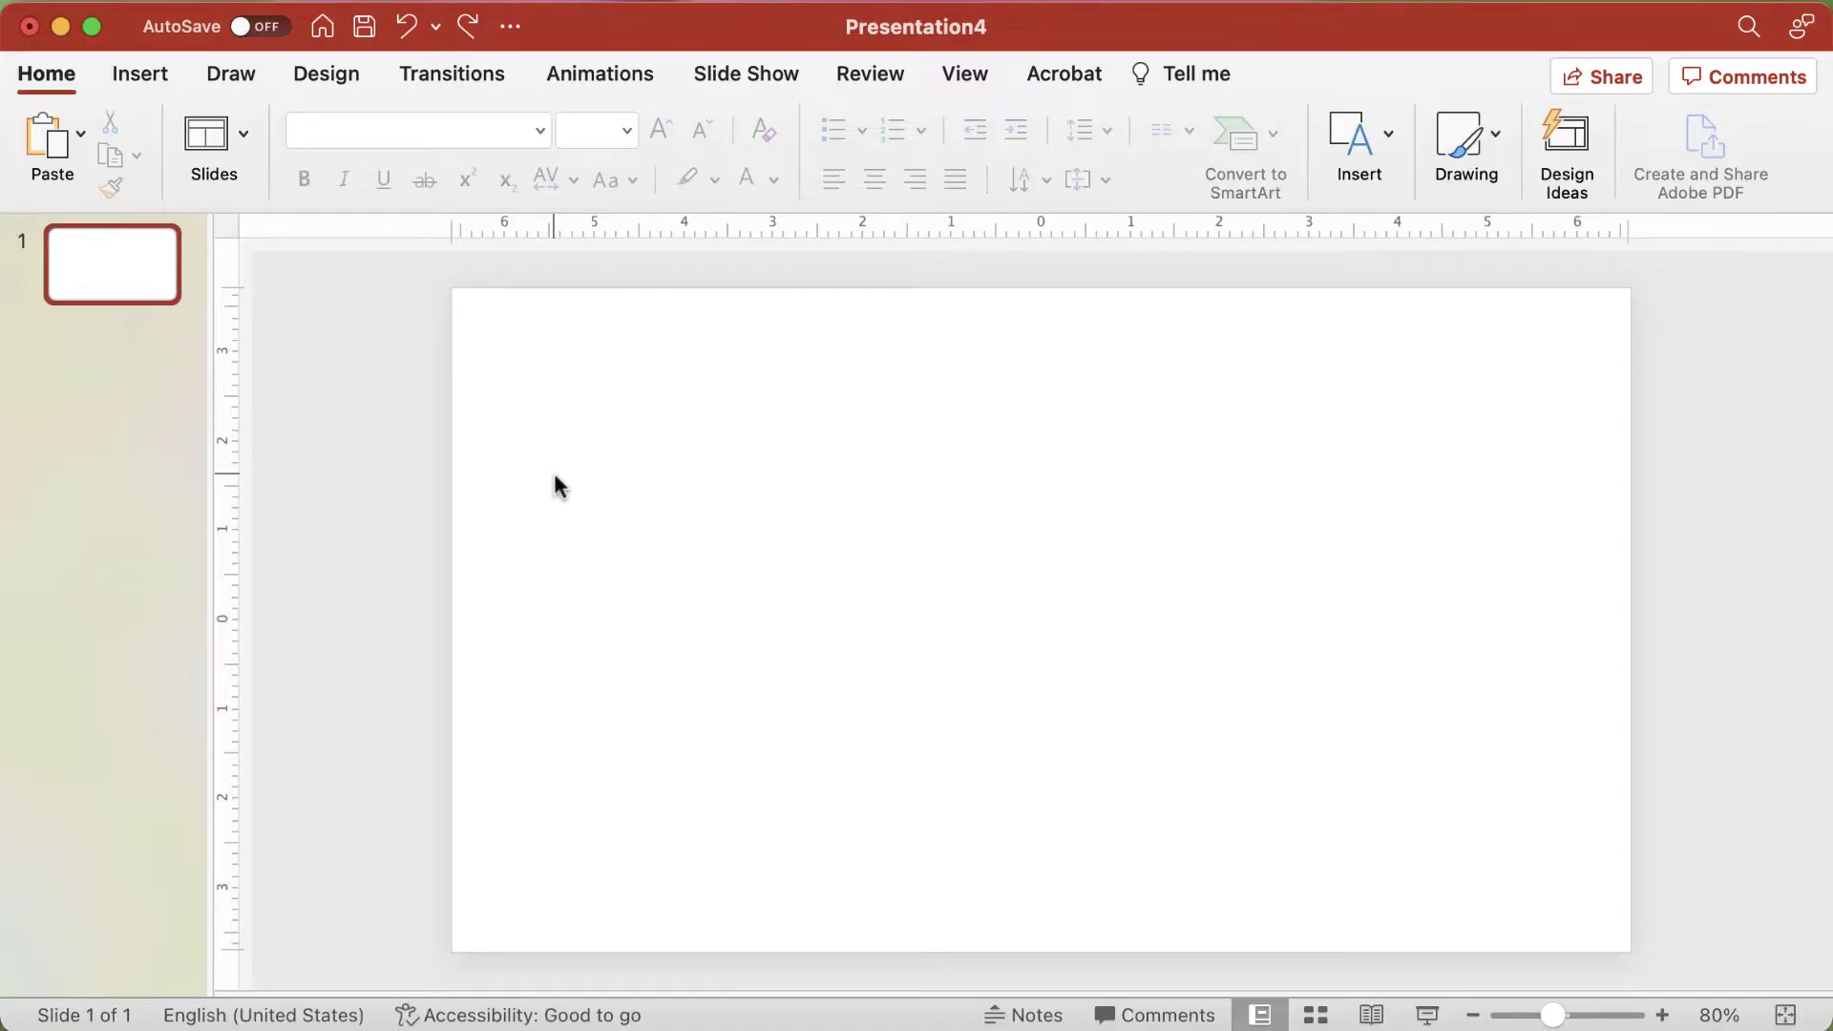
Step: Insert the shape-happy-face.jpg photo onto the slide from a file
click(172, 76)
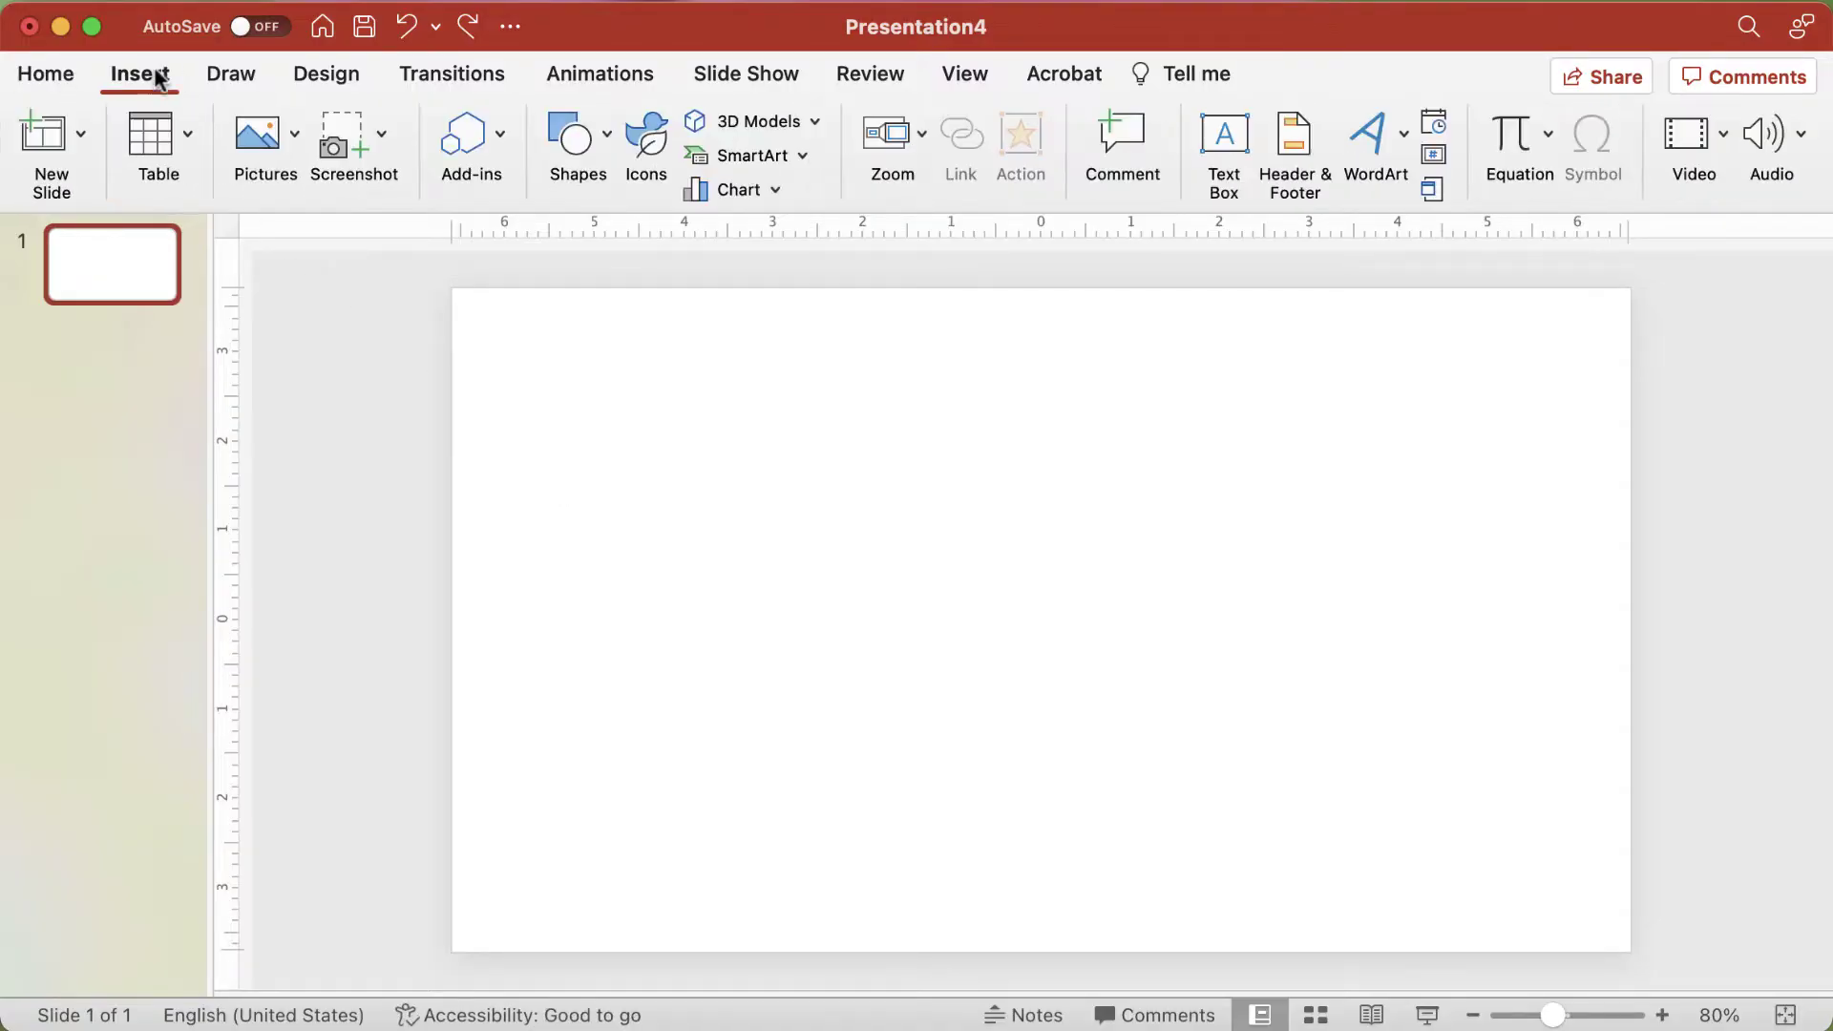
click(260, 136)
click(294, 218)
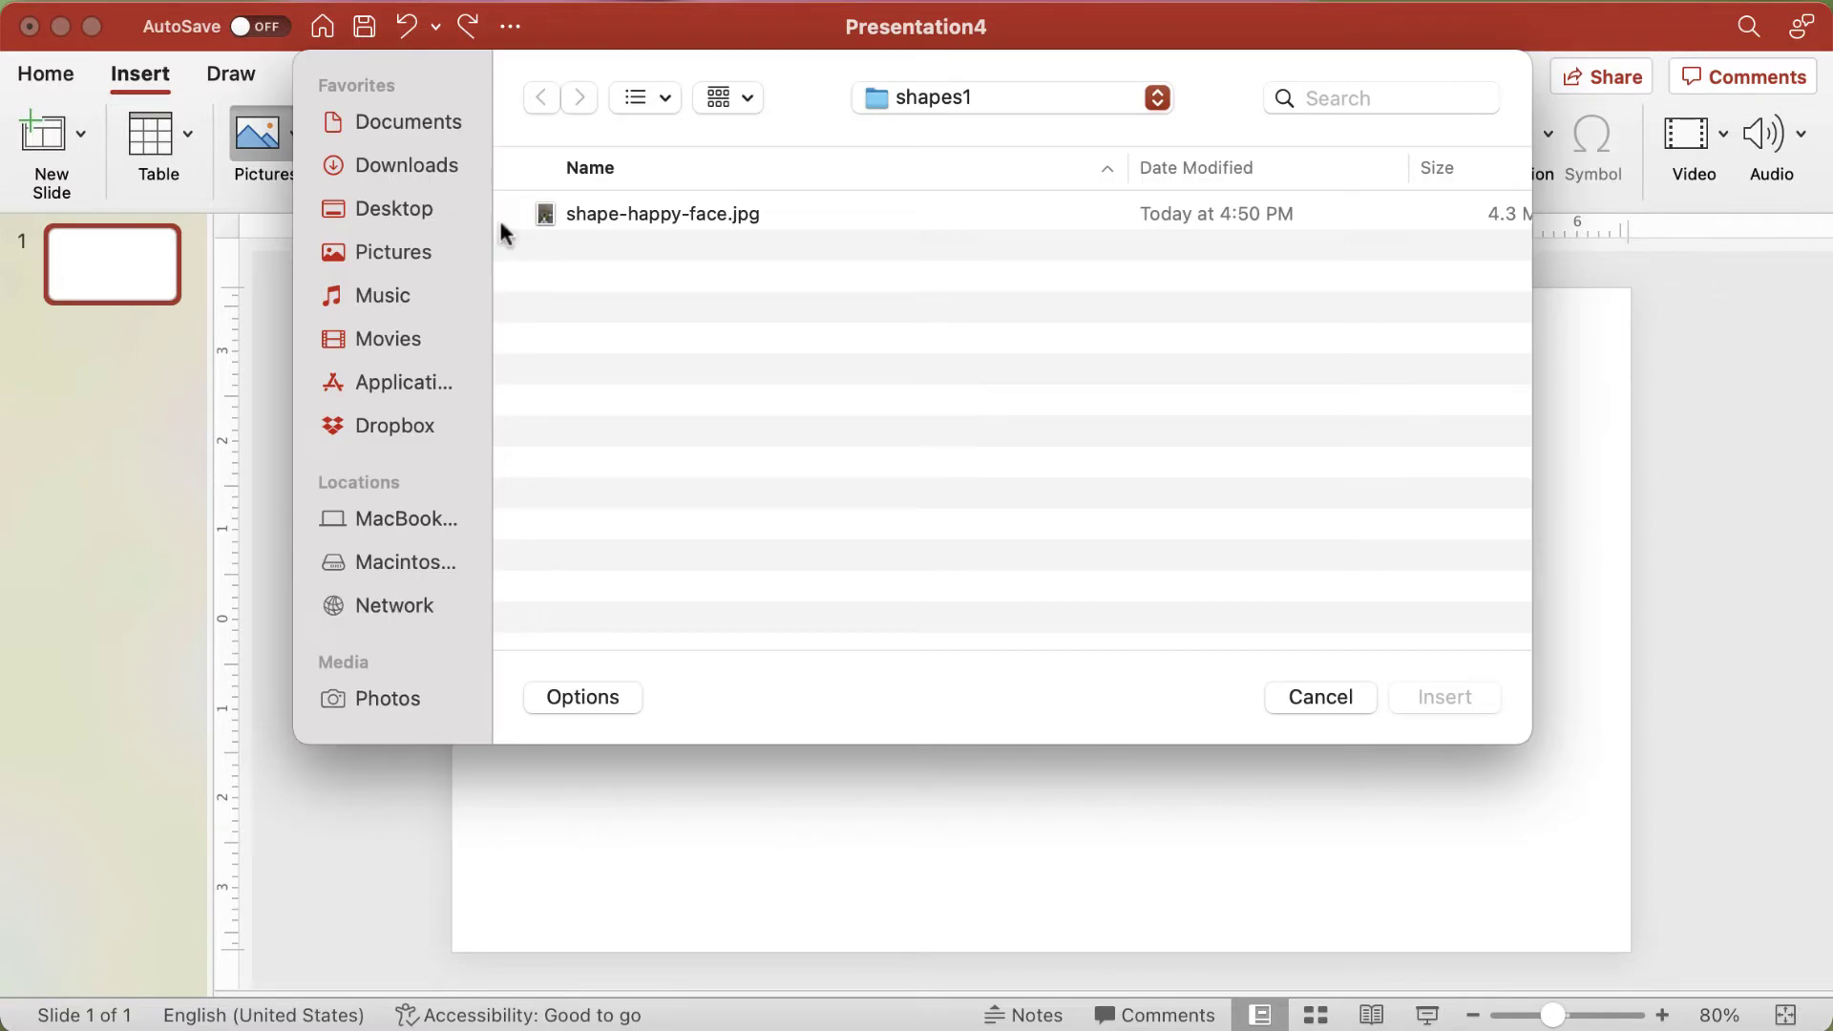
click(1443, 698)
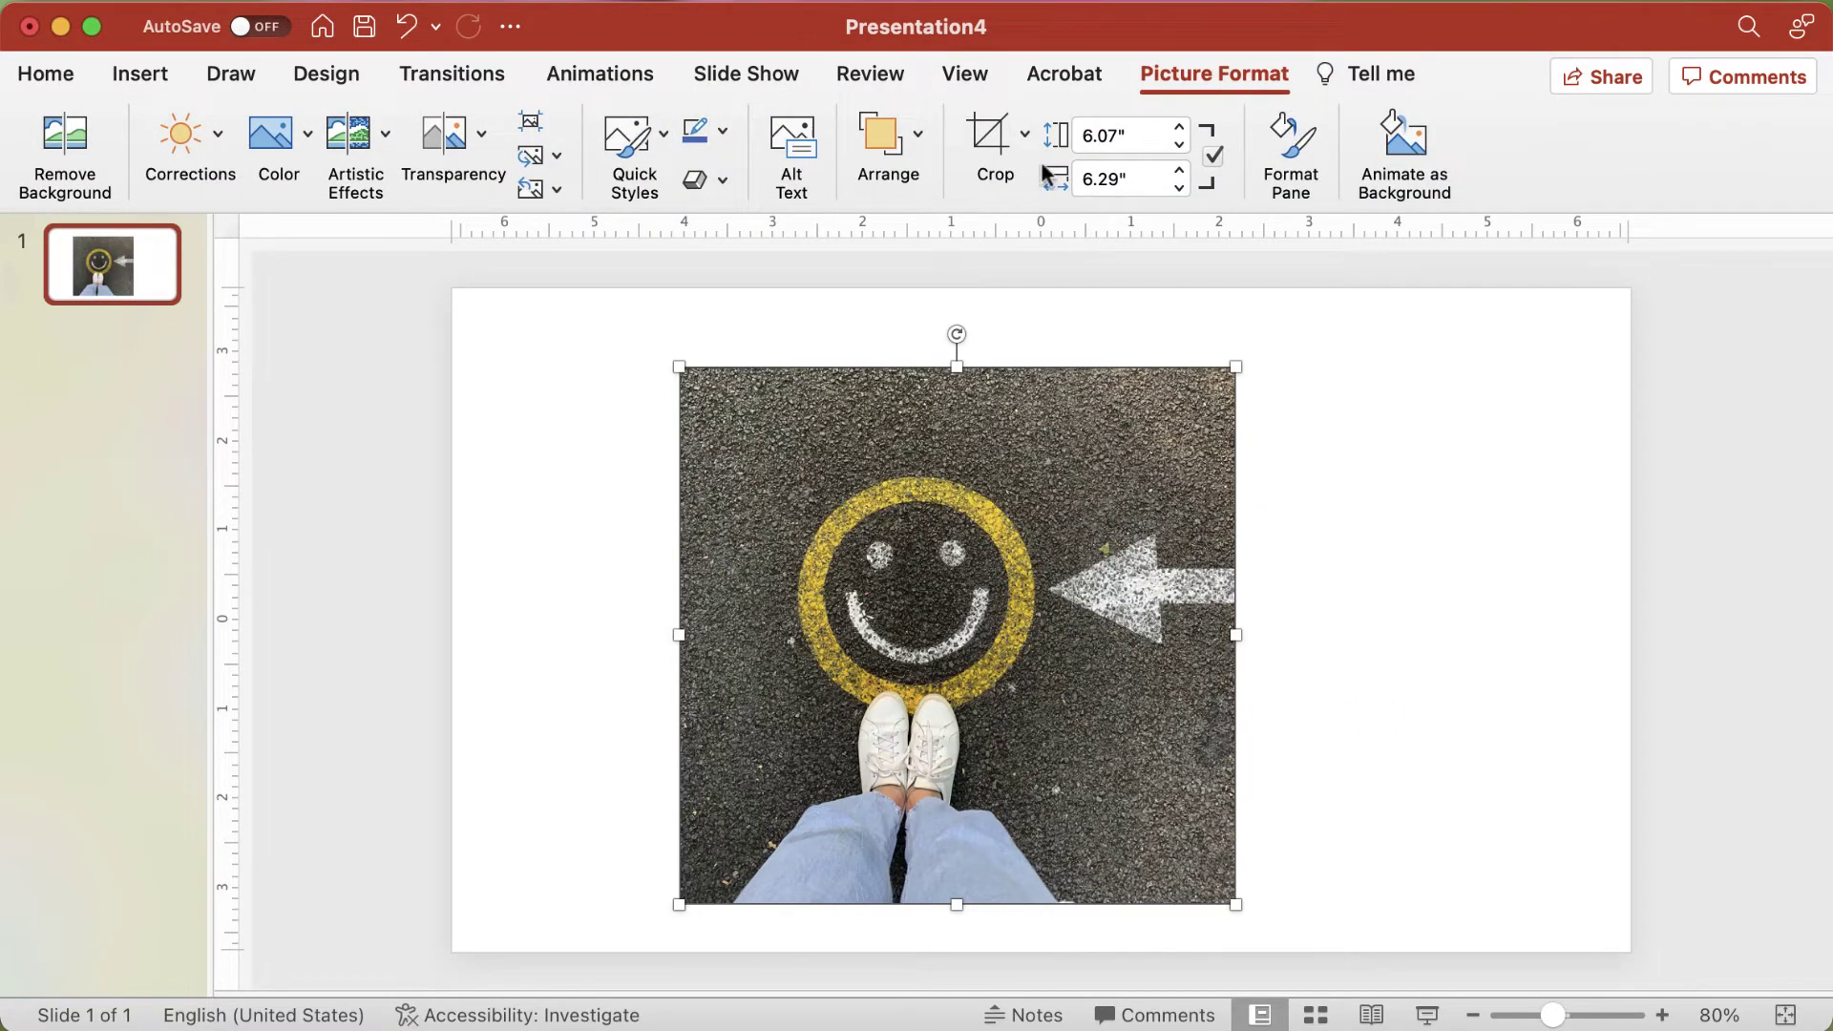
click(1025, 133)
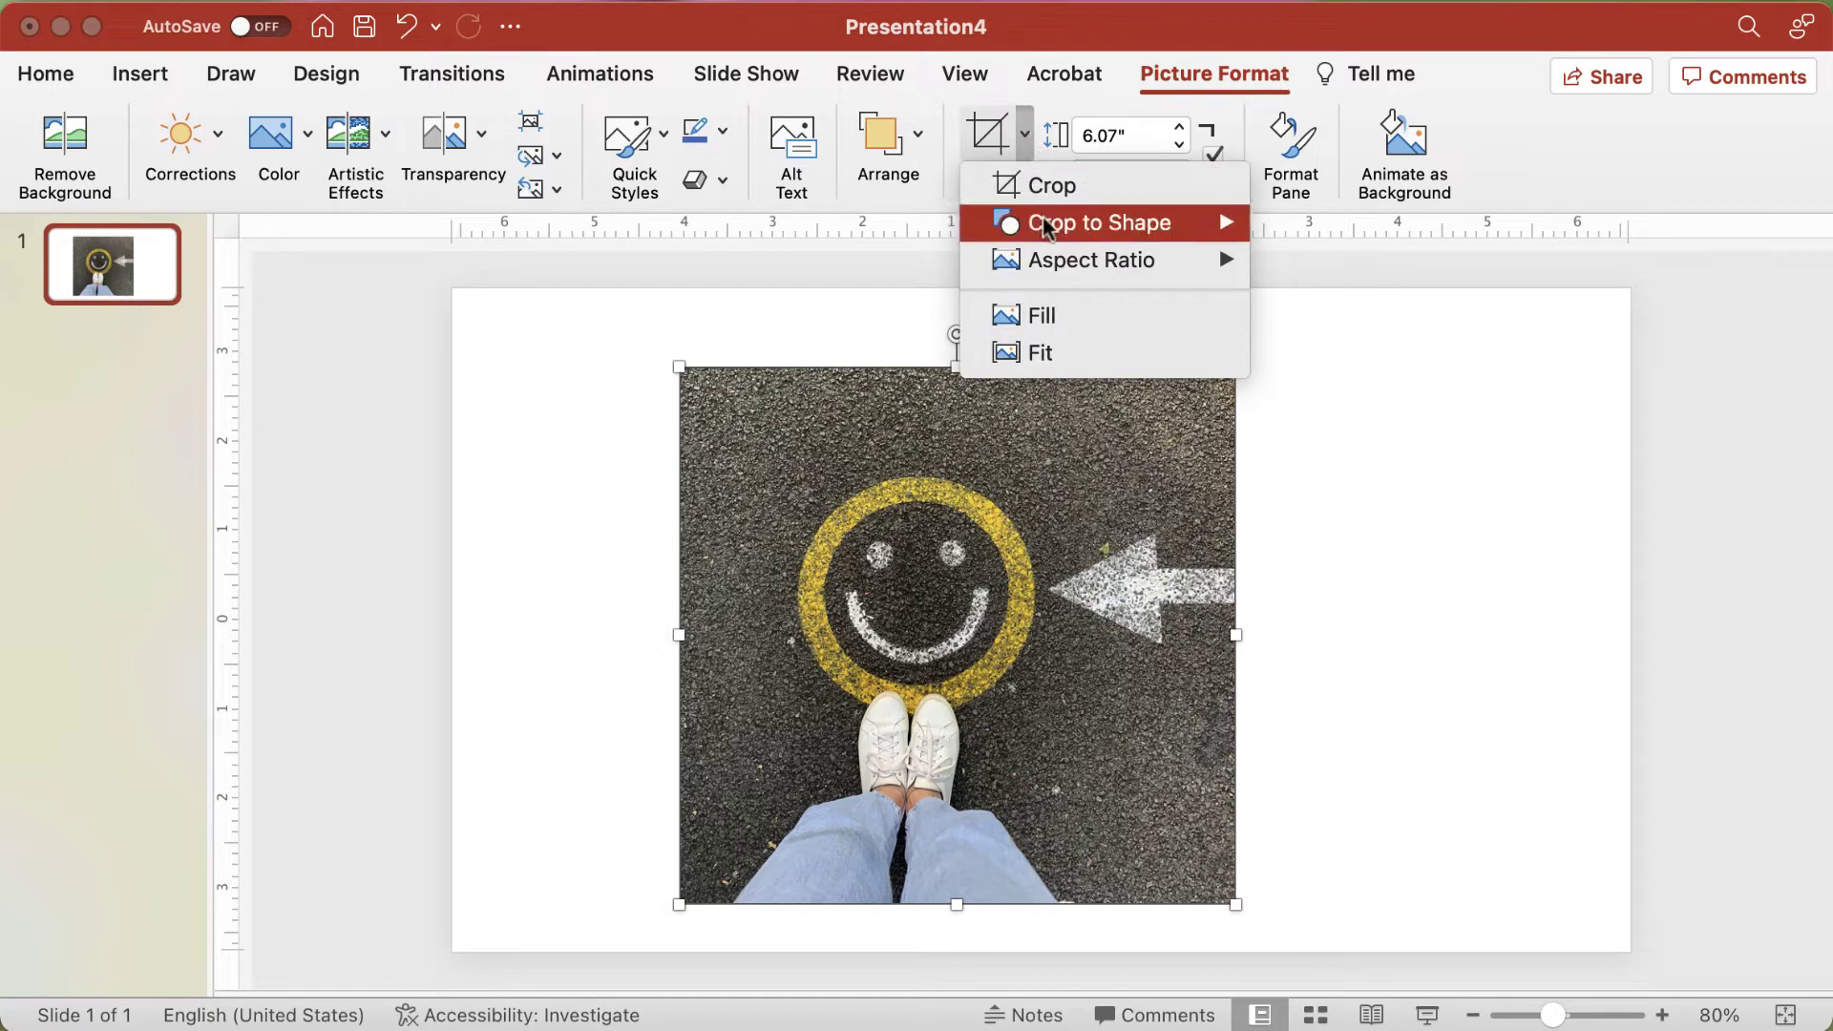
Step: Crop the happy-face photo to an Oval and trim it to about 4.81" by 5.06"
mouse_move(1136, 228)
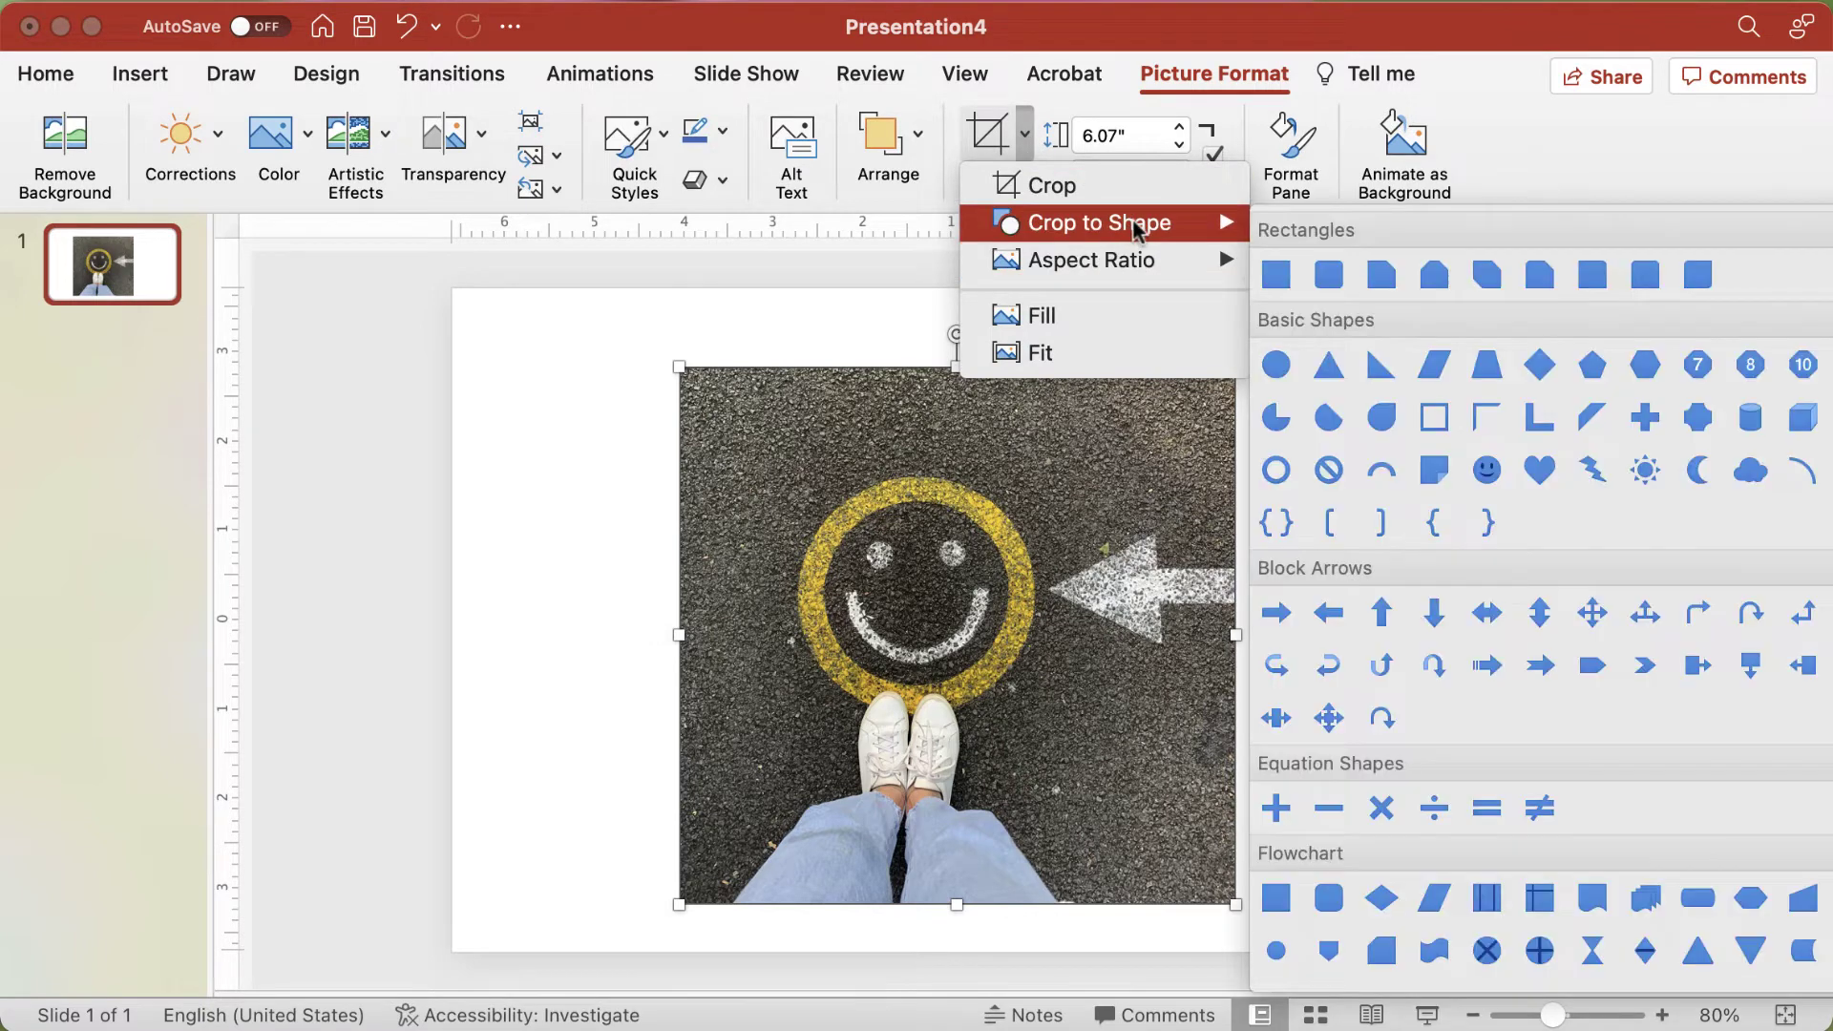
click(1274, 373)
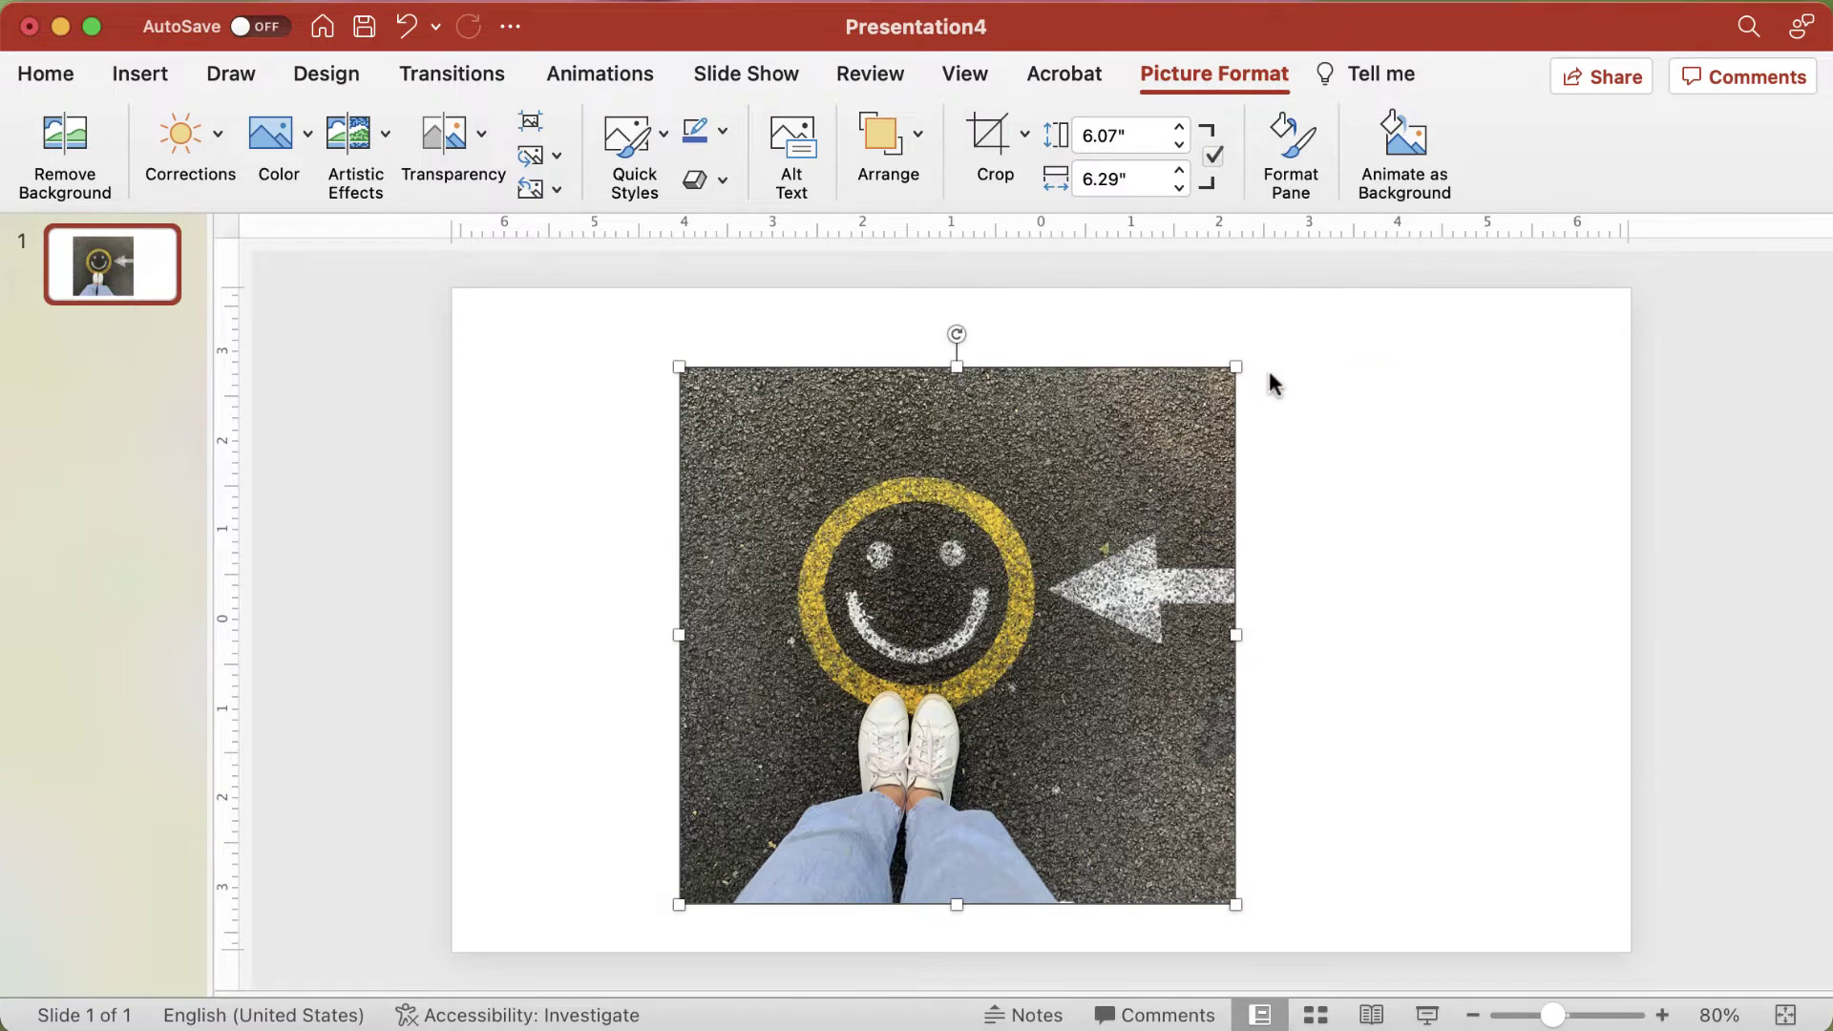
click(986, 134)
drag(1229, 894, 1126, 793)
mouse_move(903, 592)
mouse_down()
mouse_move(874, 592)
mouse_move(886, 575)
mouse_up()
Step: Exit cropping and enlarge the oval photo to about 5.64" by 5.36"
click(1395, 676)
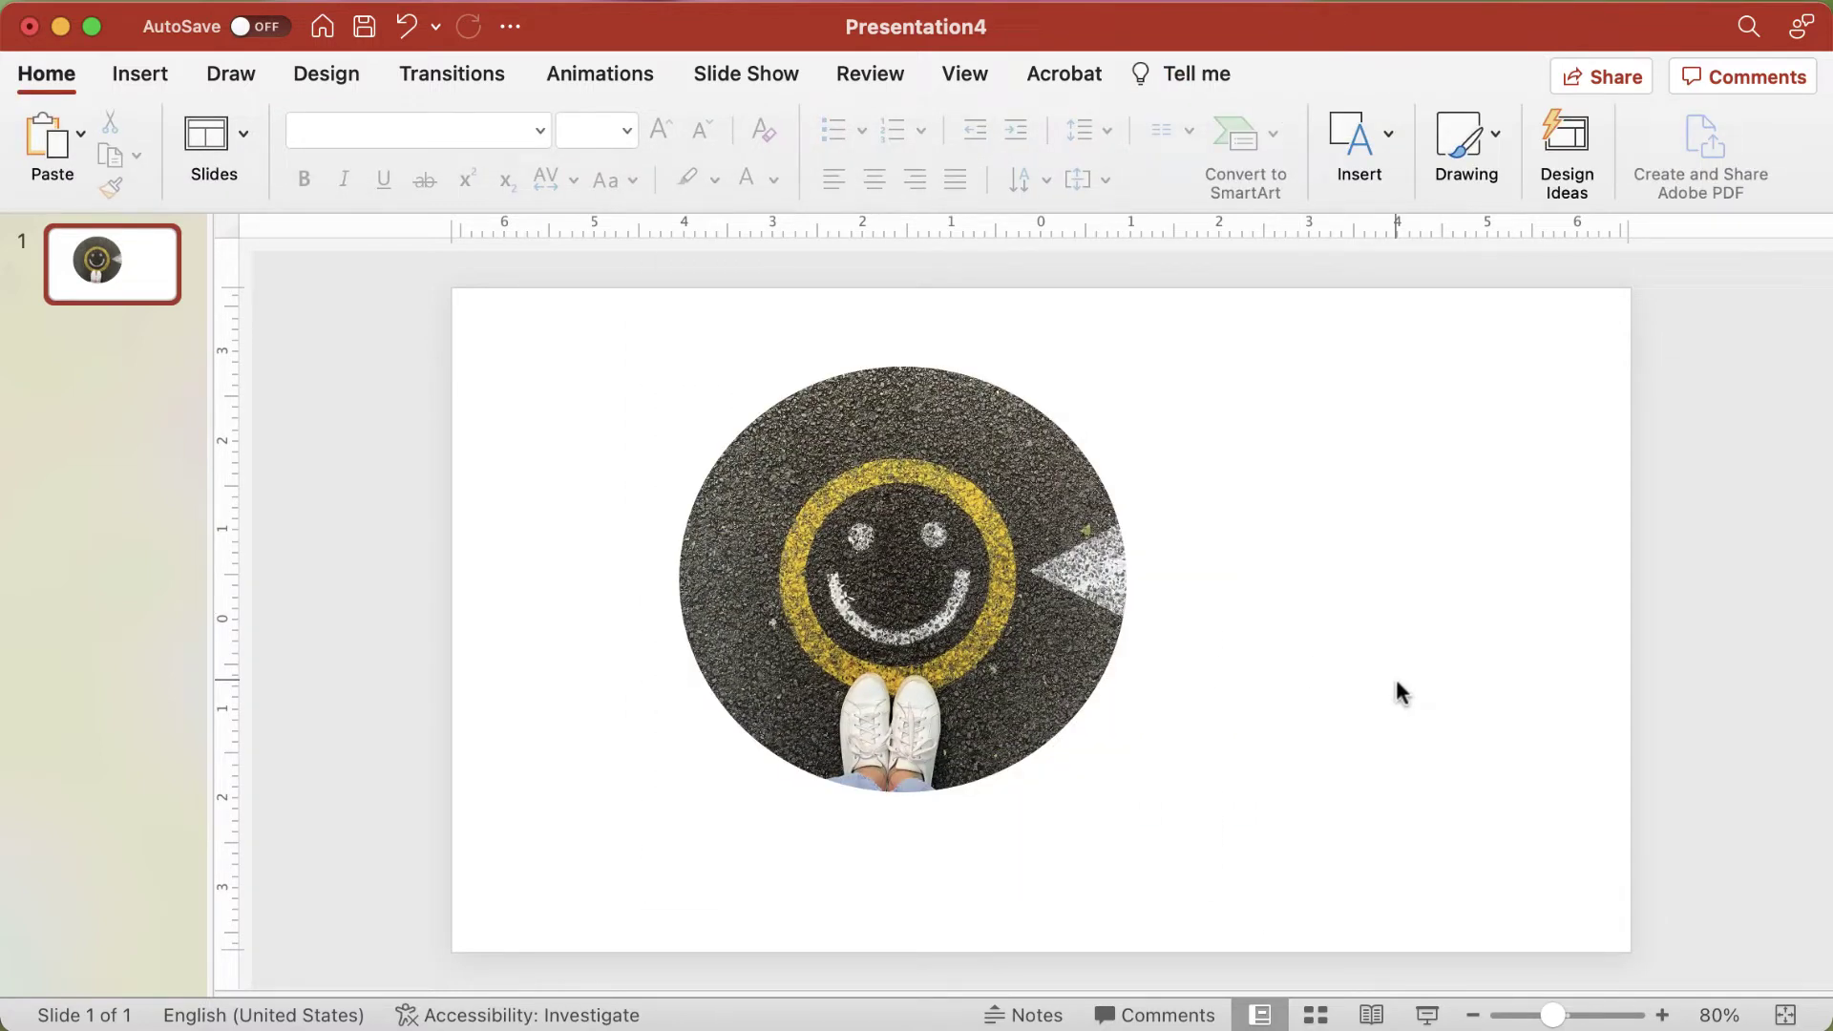
click(1018, 642)
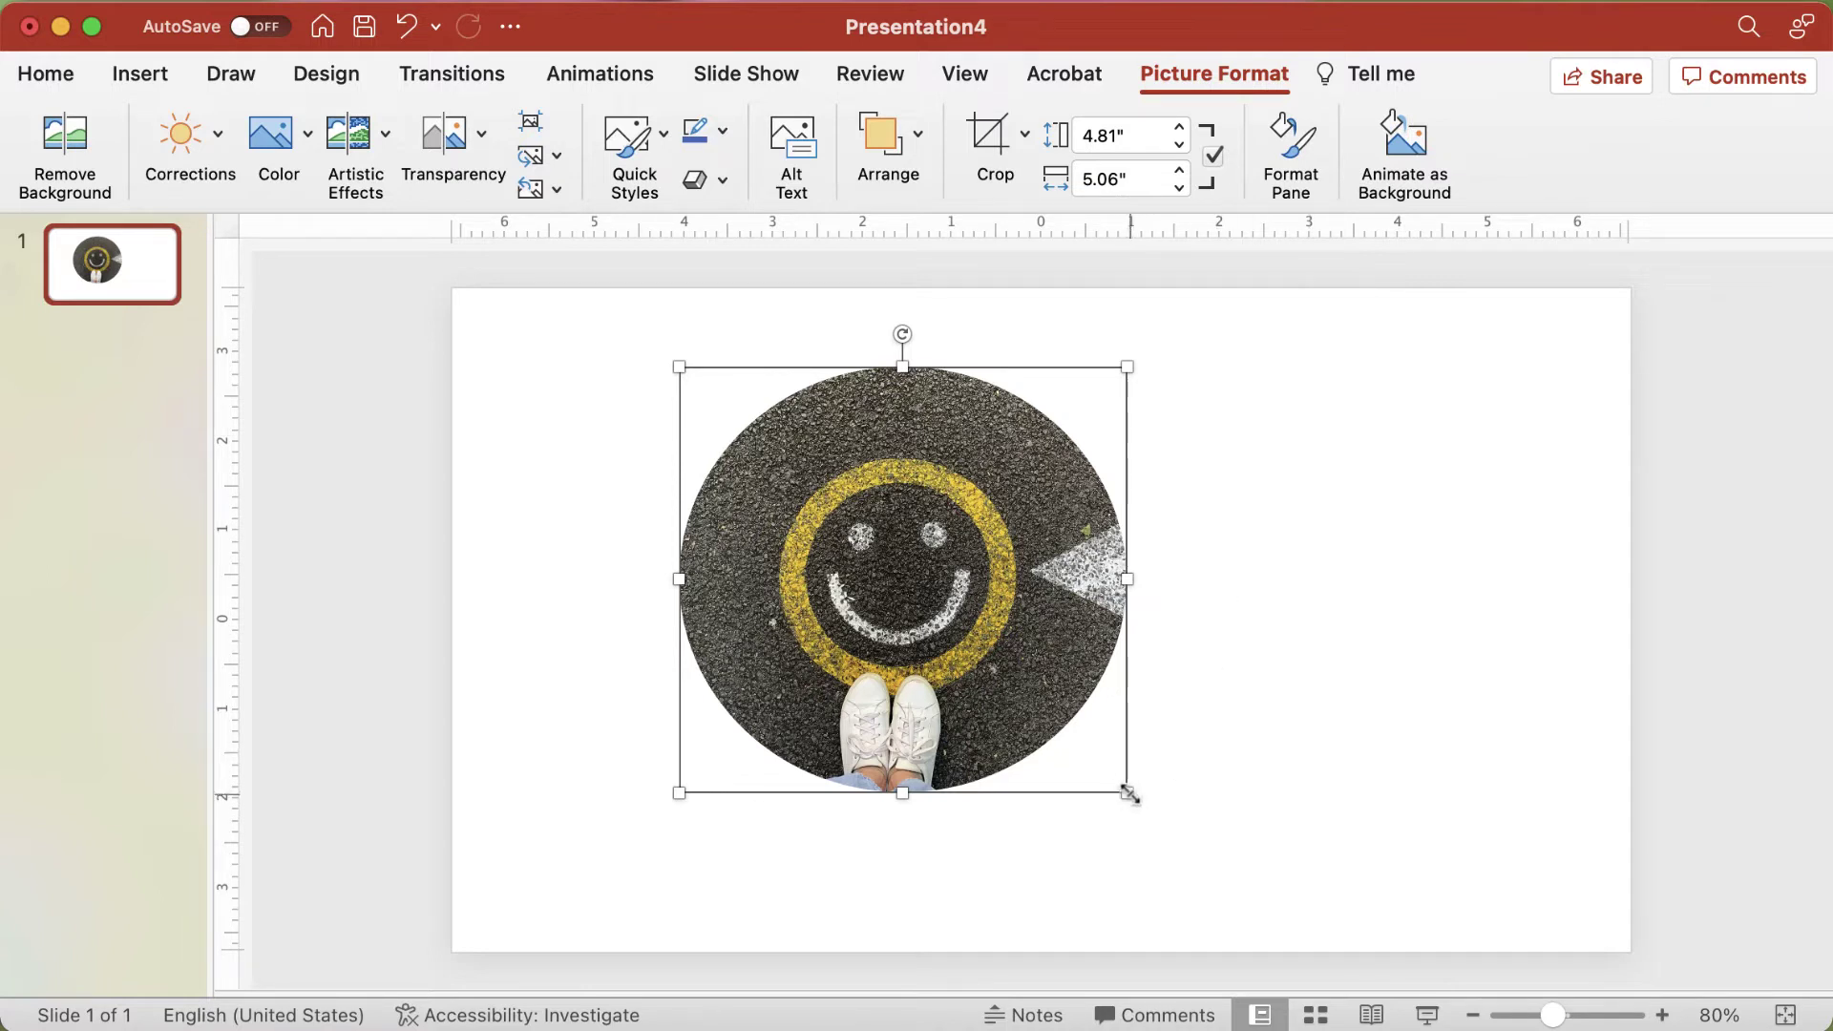
drag(1125, 796, 1223, 864)
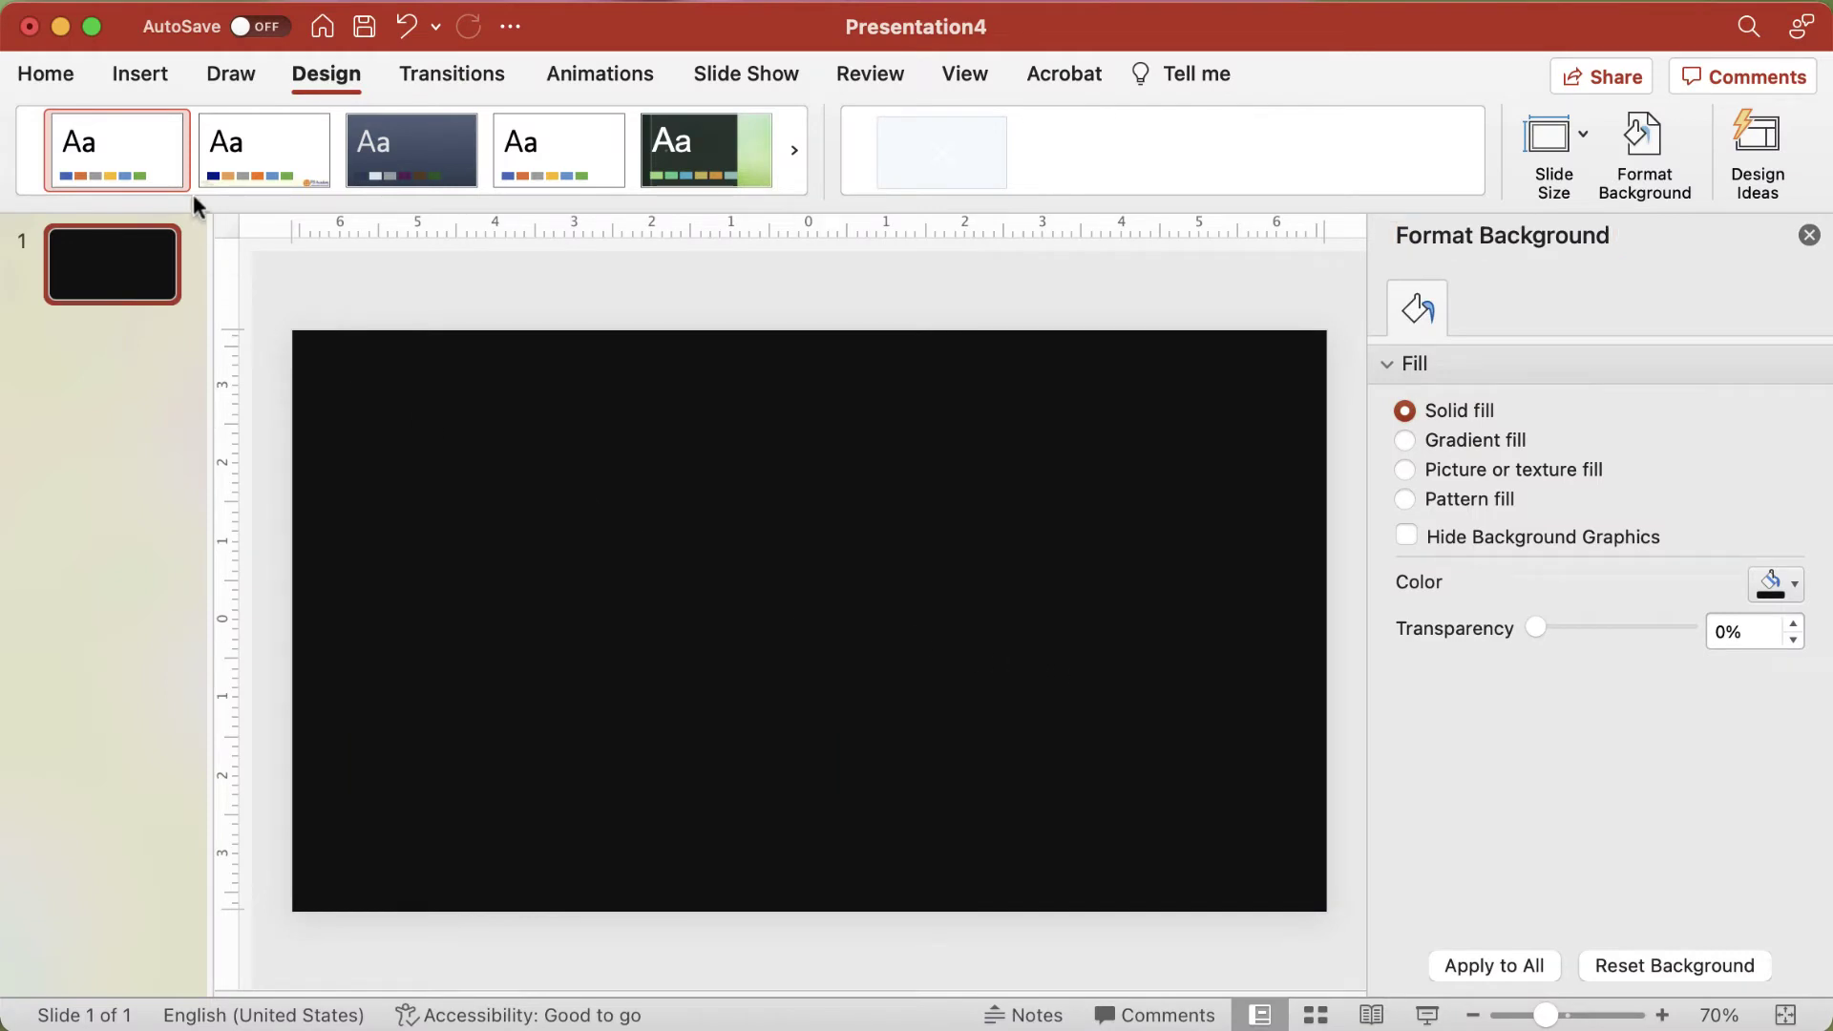
Step: Draw a tall narrow rectangle, about 4.72" by 0.76", at the slide's top-left
click(72, 83)
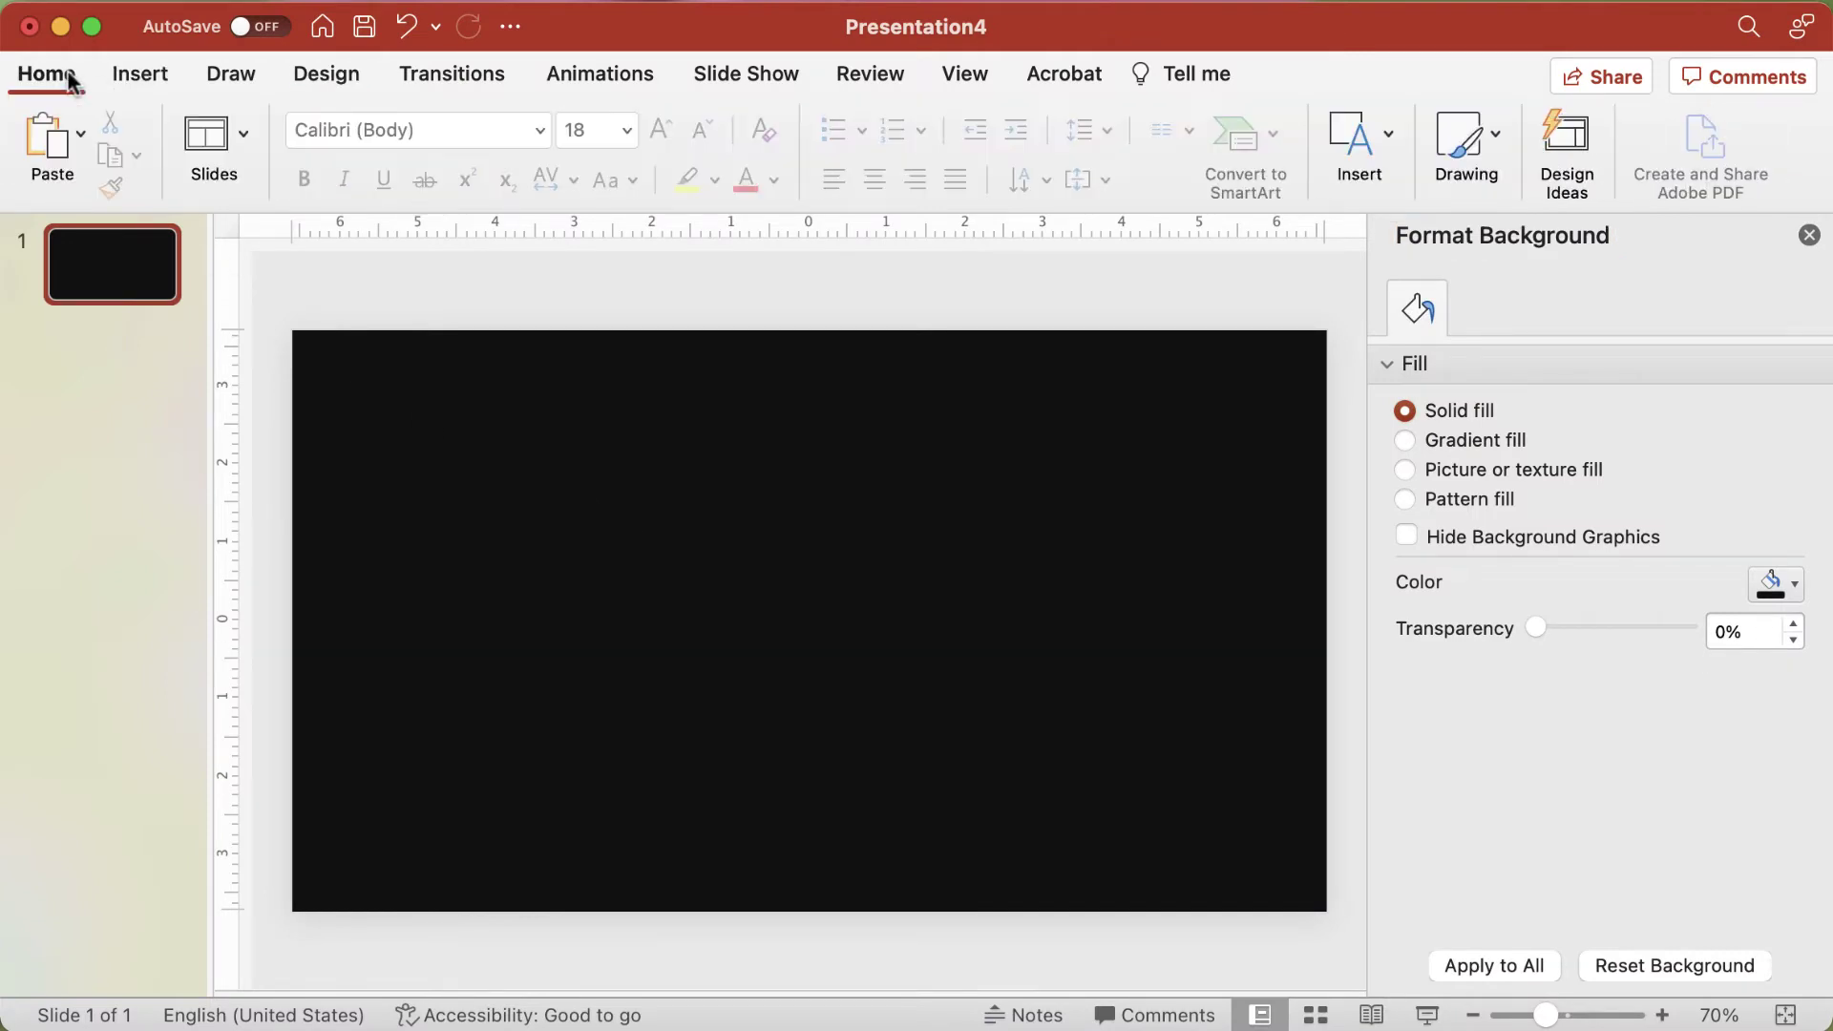
click(122, 81)
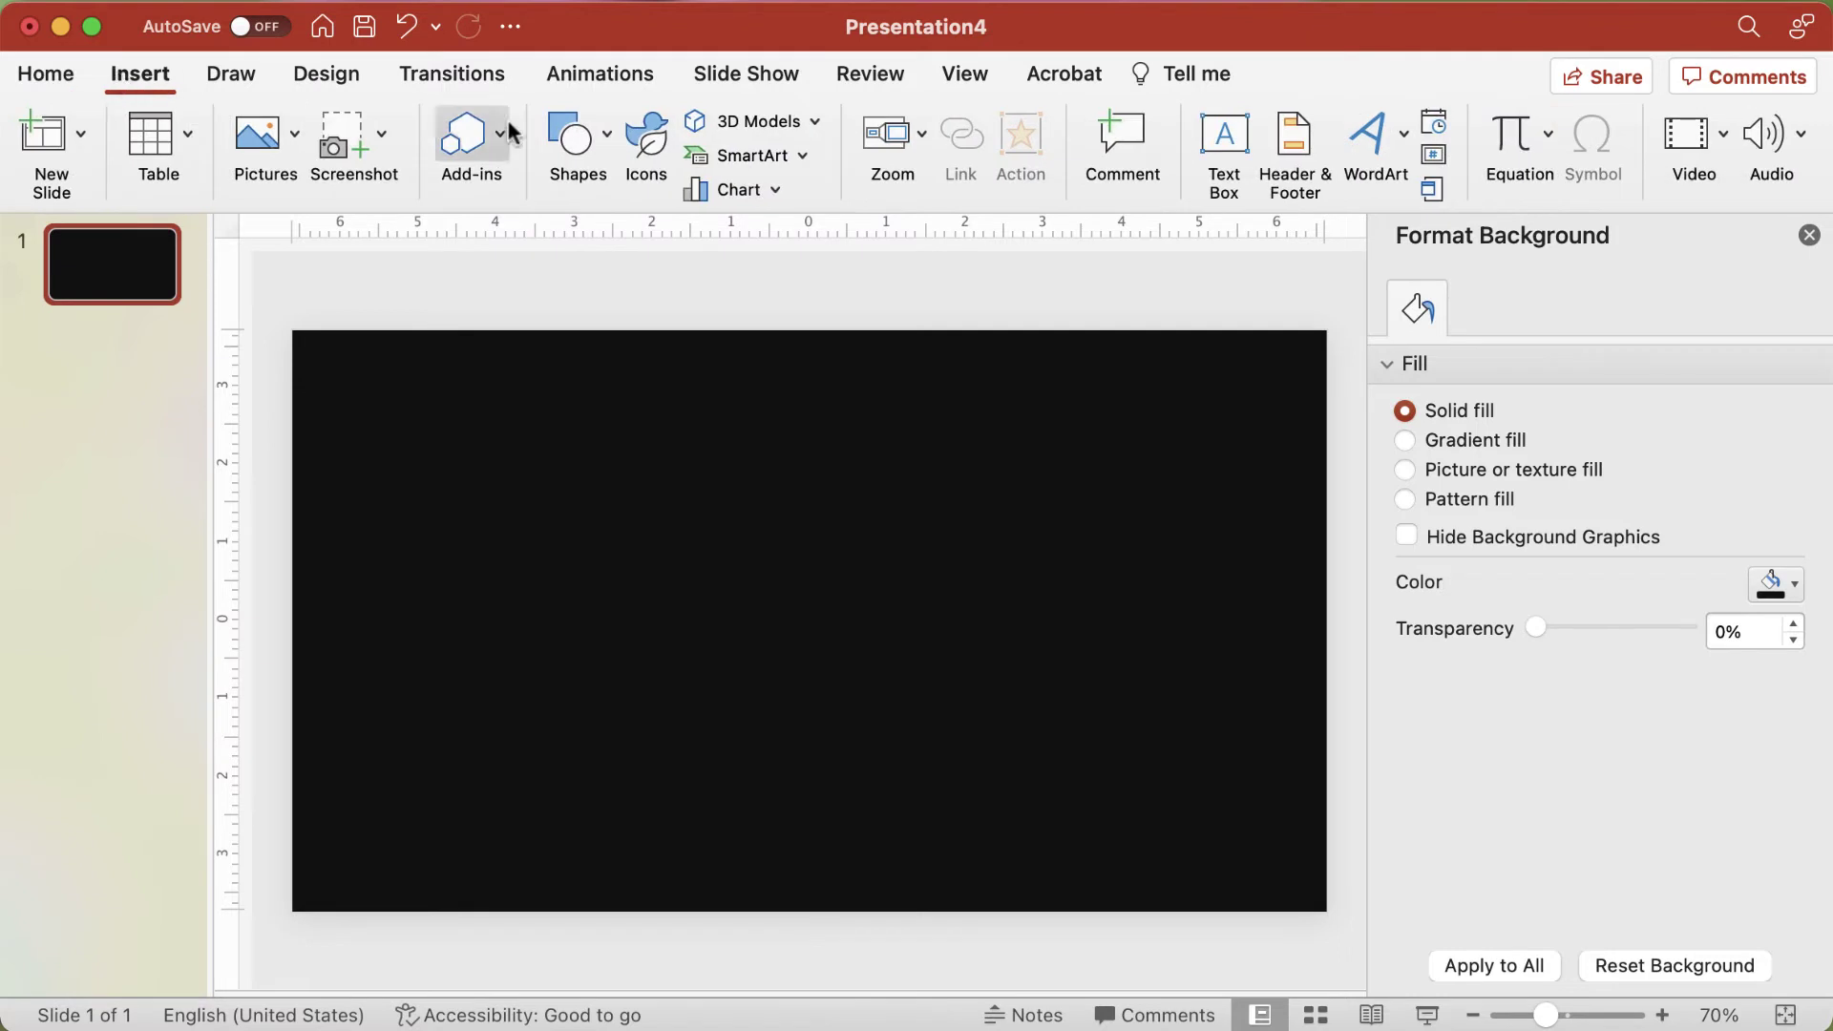
click(581, 153)
click(727, 235)
drag(363, 331, 424, 697)
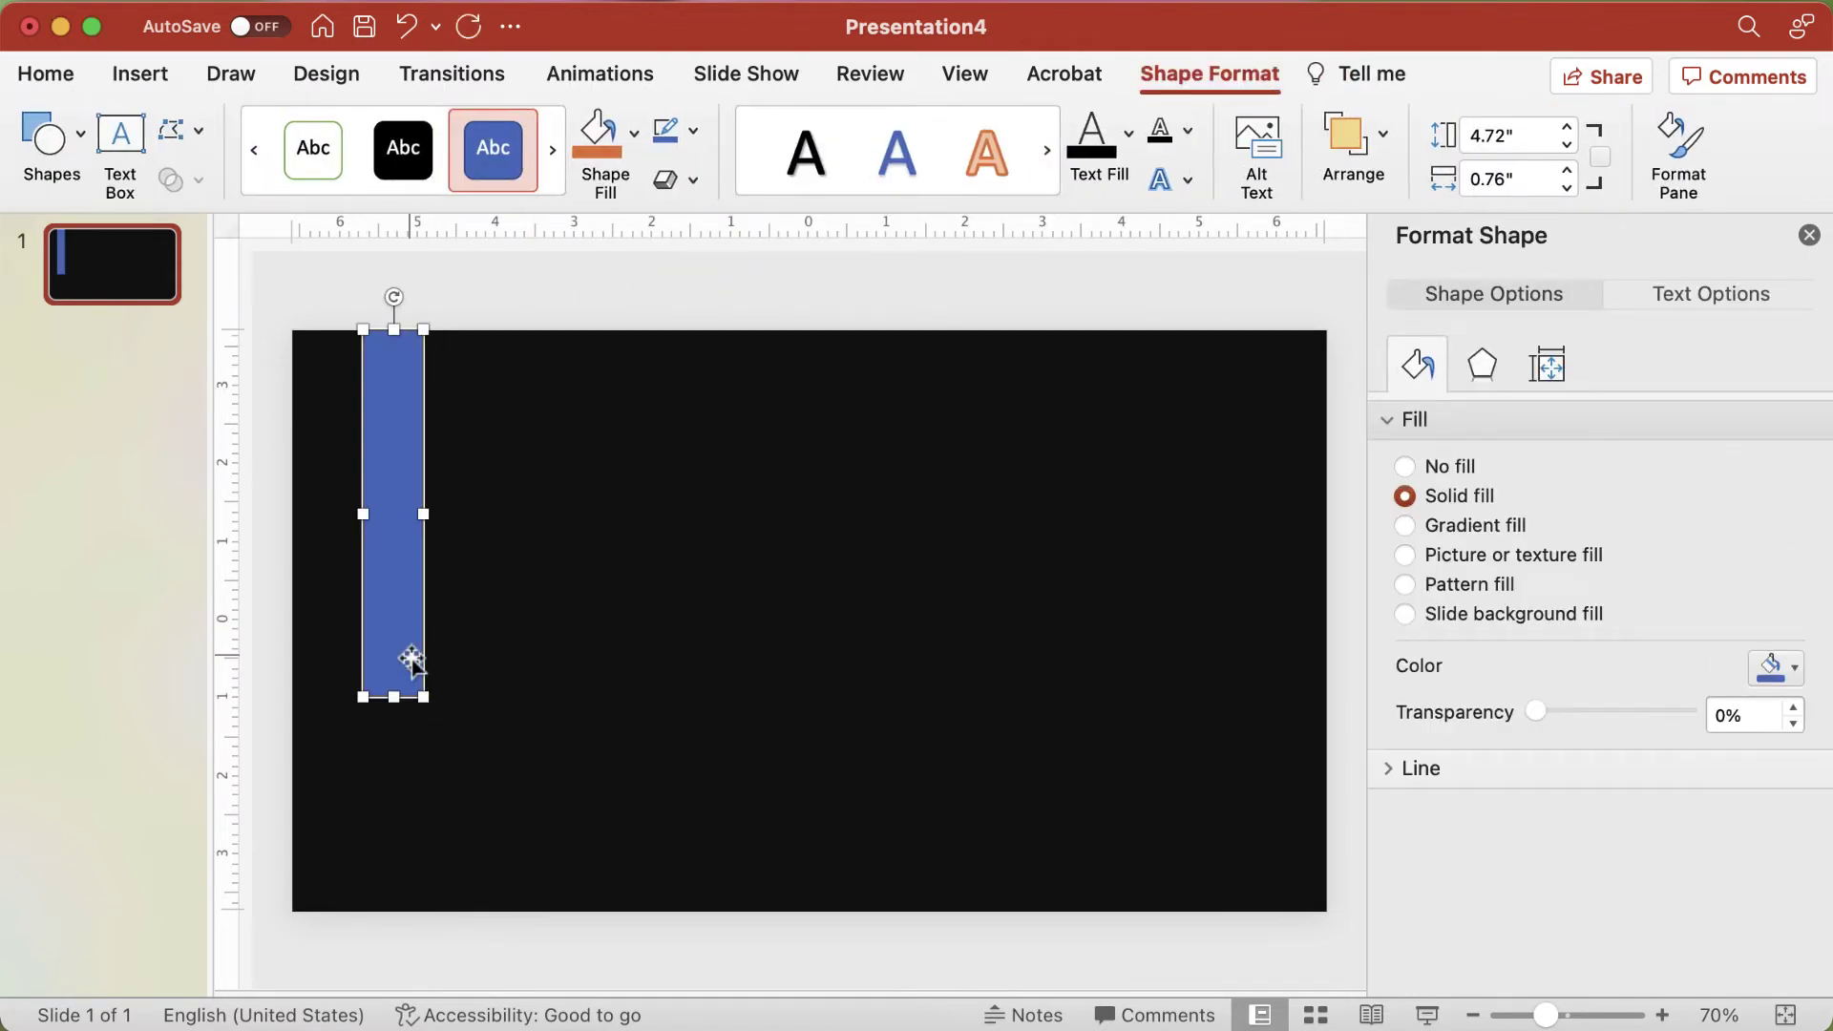
Step: Duplicate the blue bar with Cmd+D and line six copies up side by side
key(super+d)
key(super+d)
key(super+d)
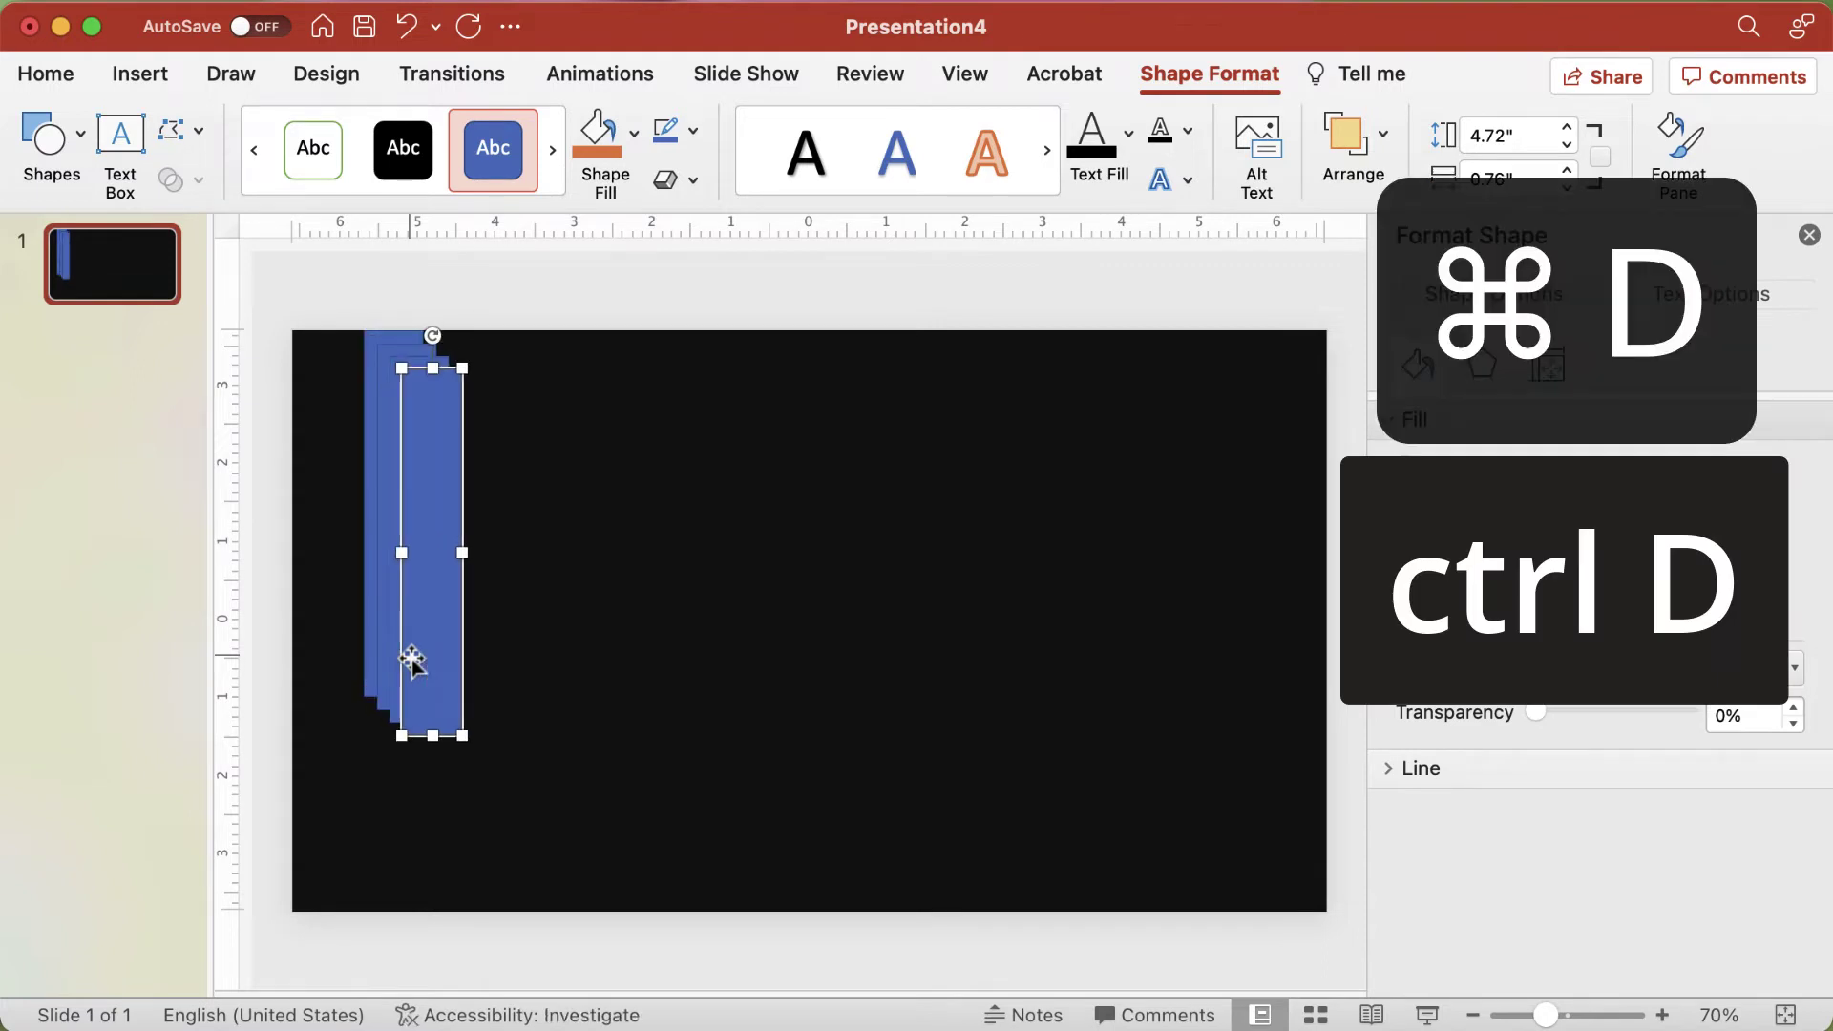
drag(409, 655, 809, 573)
drag(462, 639, 706, 573)
drag(410, 592, 615, 554)
drag(411, 592, 521, 569)
drag(401, 573, 908, 549)
drag(393, 572, 358, 572)
drag(358, 696, 360, 614)
drag(521, 573, 434, 573)
Step: Give the six bars varying lengths and select them all together
drag(436, 696, 435, 785)
drag(614, 573, 516, 590)
drag(719, 618, 607, 618)
drag(594, 697, 589, 741)
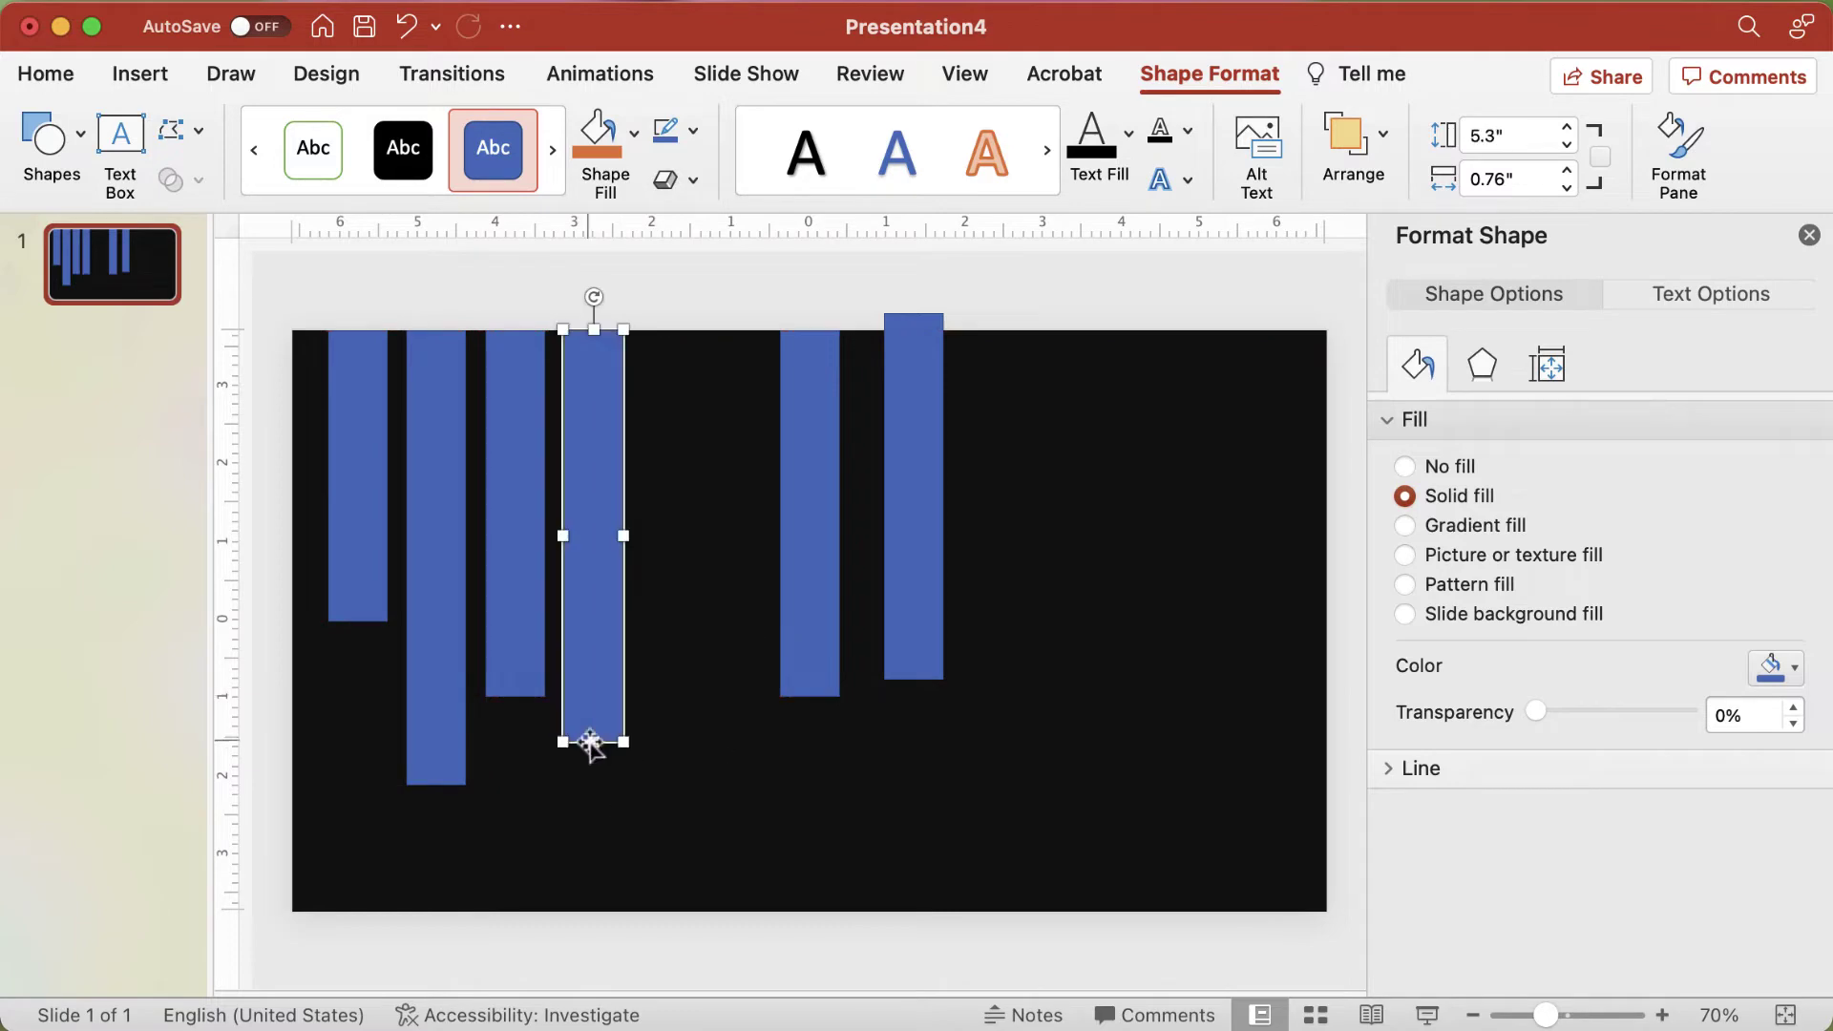
drag(810, 573, 674, 573)
drag(674, 696, 675, 542)
drag(914, 496, 733, 516)
drag(734, 697, 733, 662)
drag(271, 296, 935, 836)
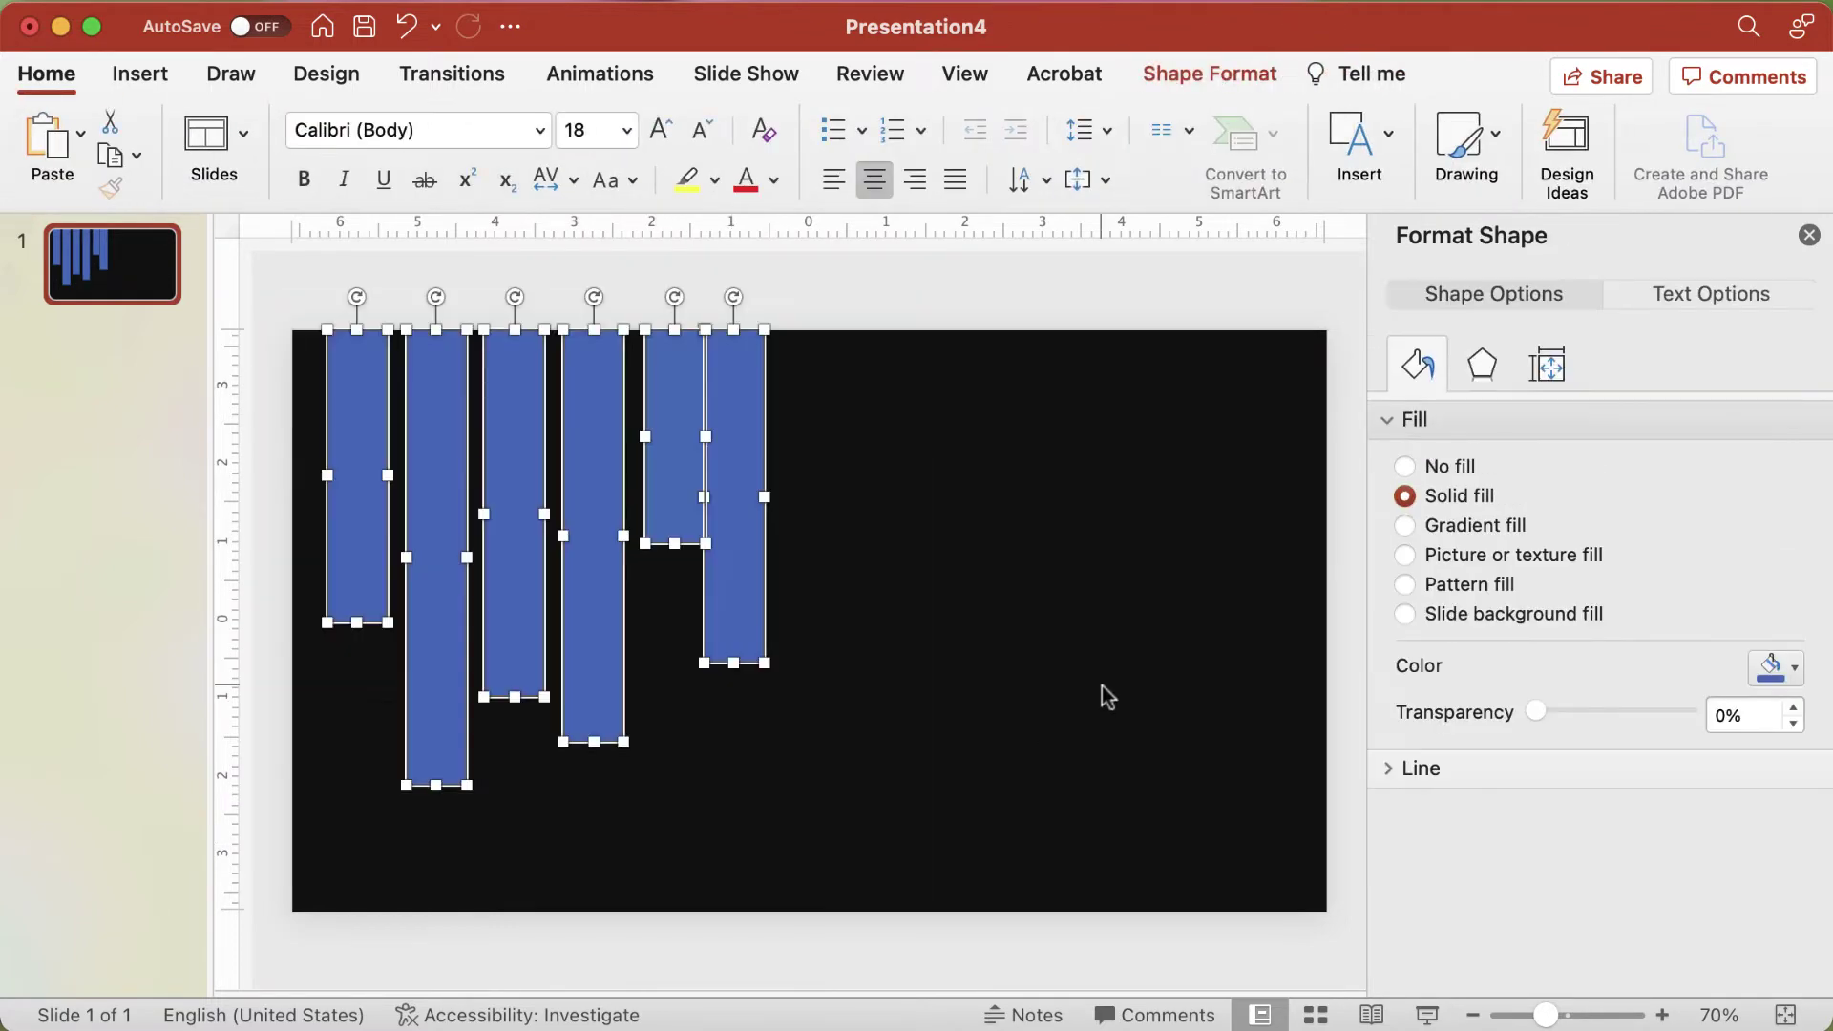
Step: Distribute the six bars horizontally so they are evenly spaced
click(1241, 84)
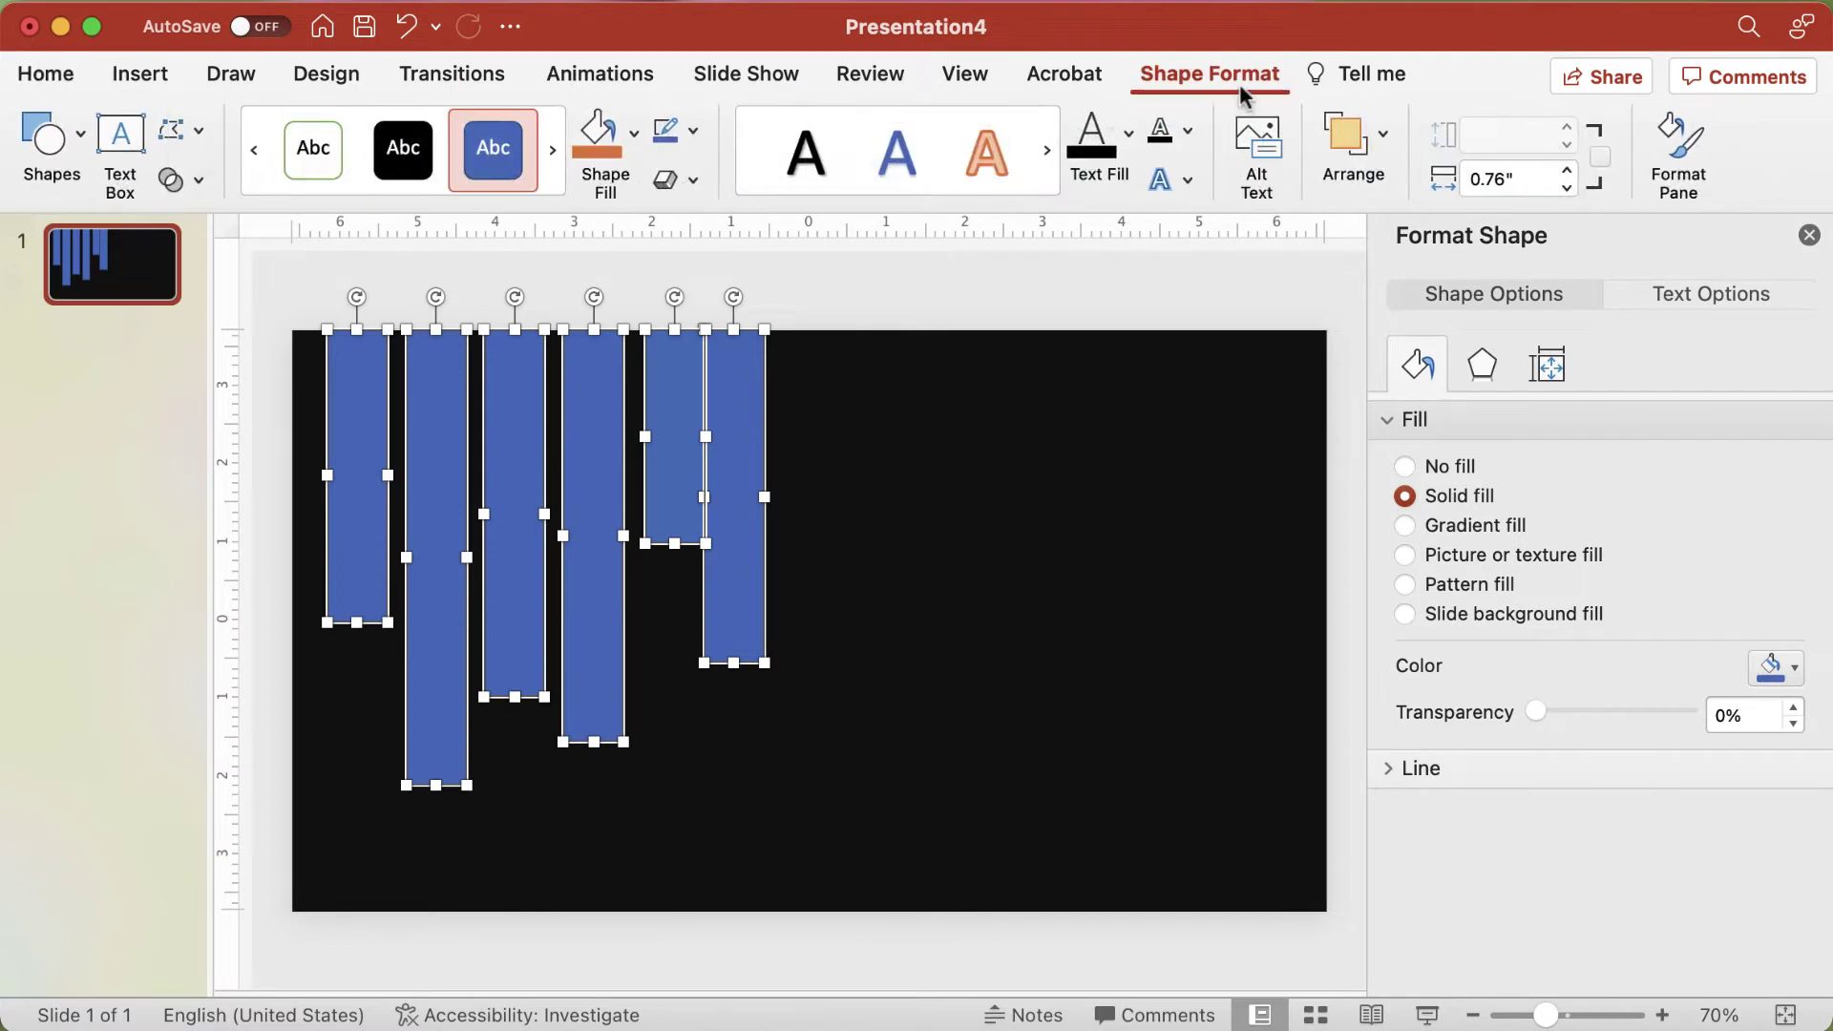
click(1354, 157)
click(1455, 277)
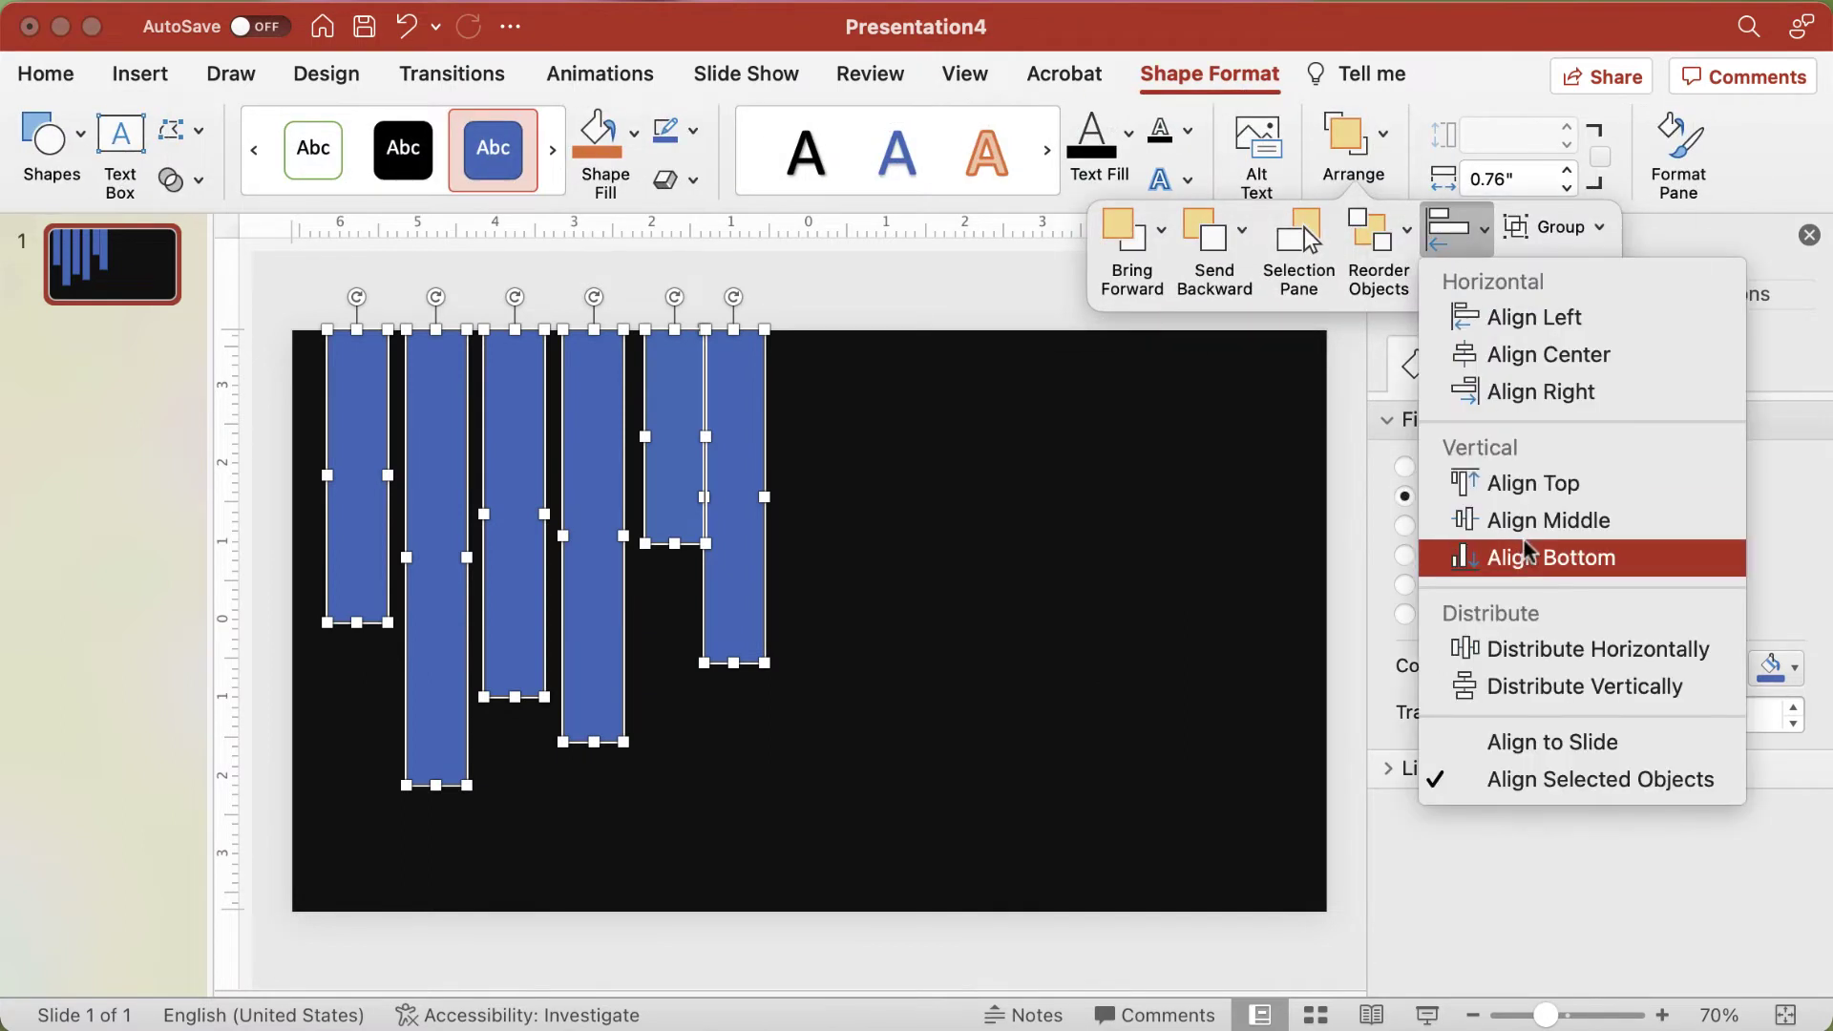
click(1533, 659)
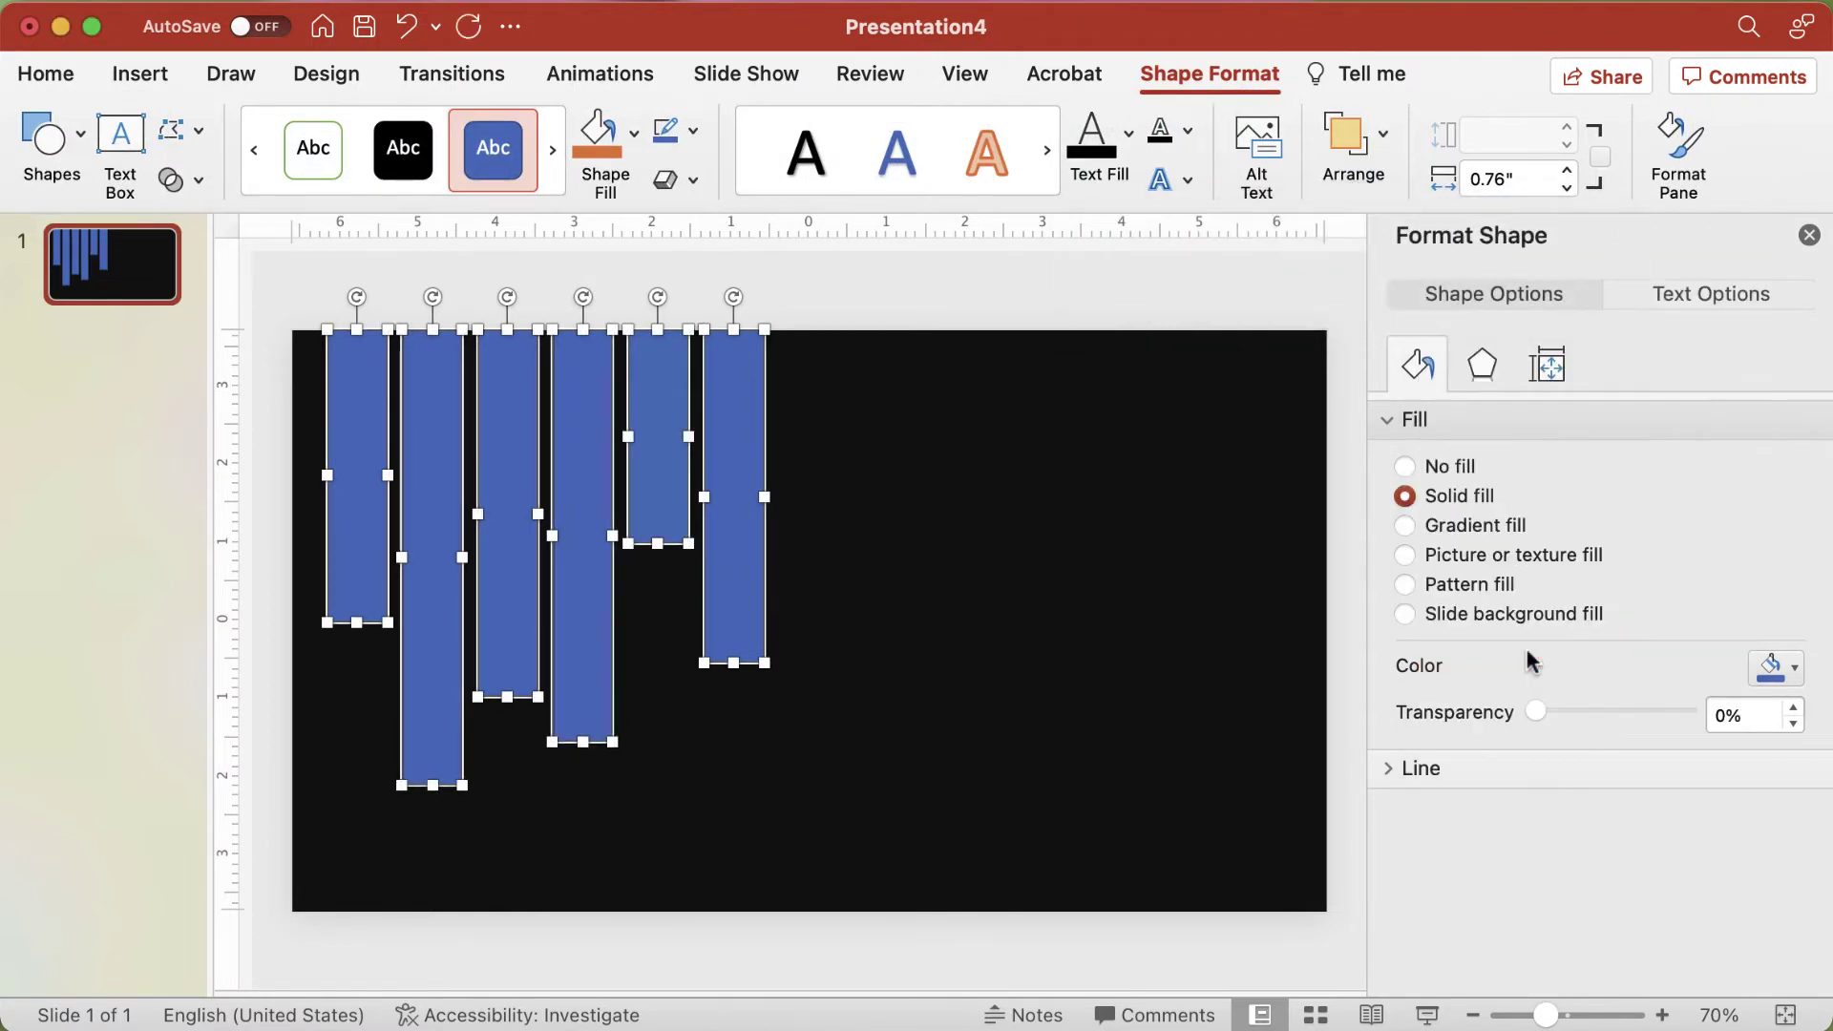
Step: Group the six bars into one object
right_click(732, 599)
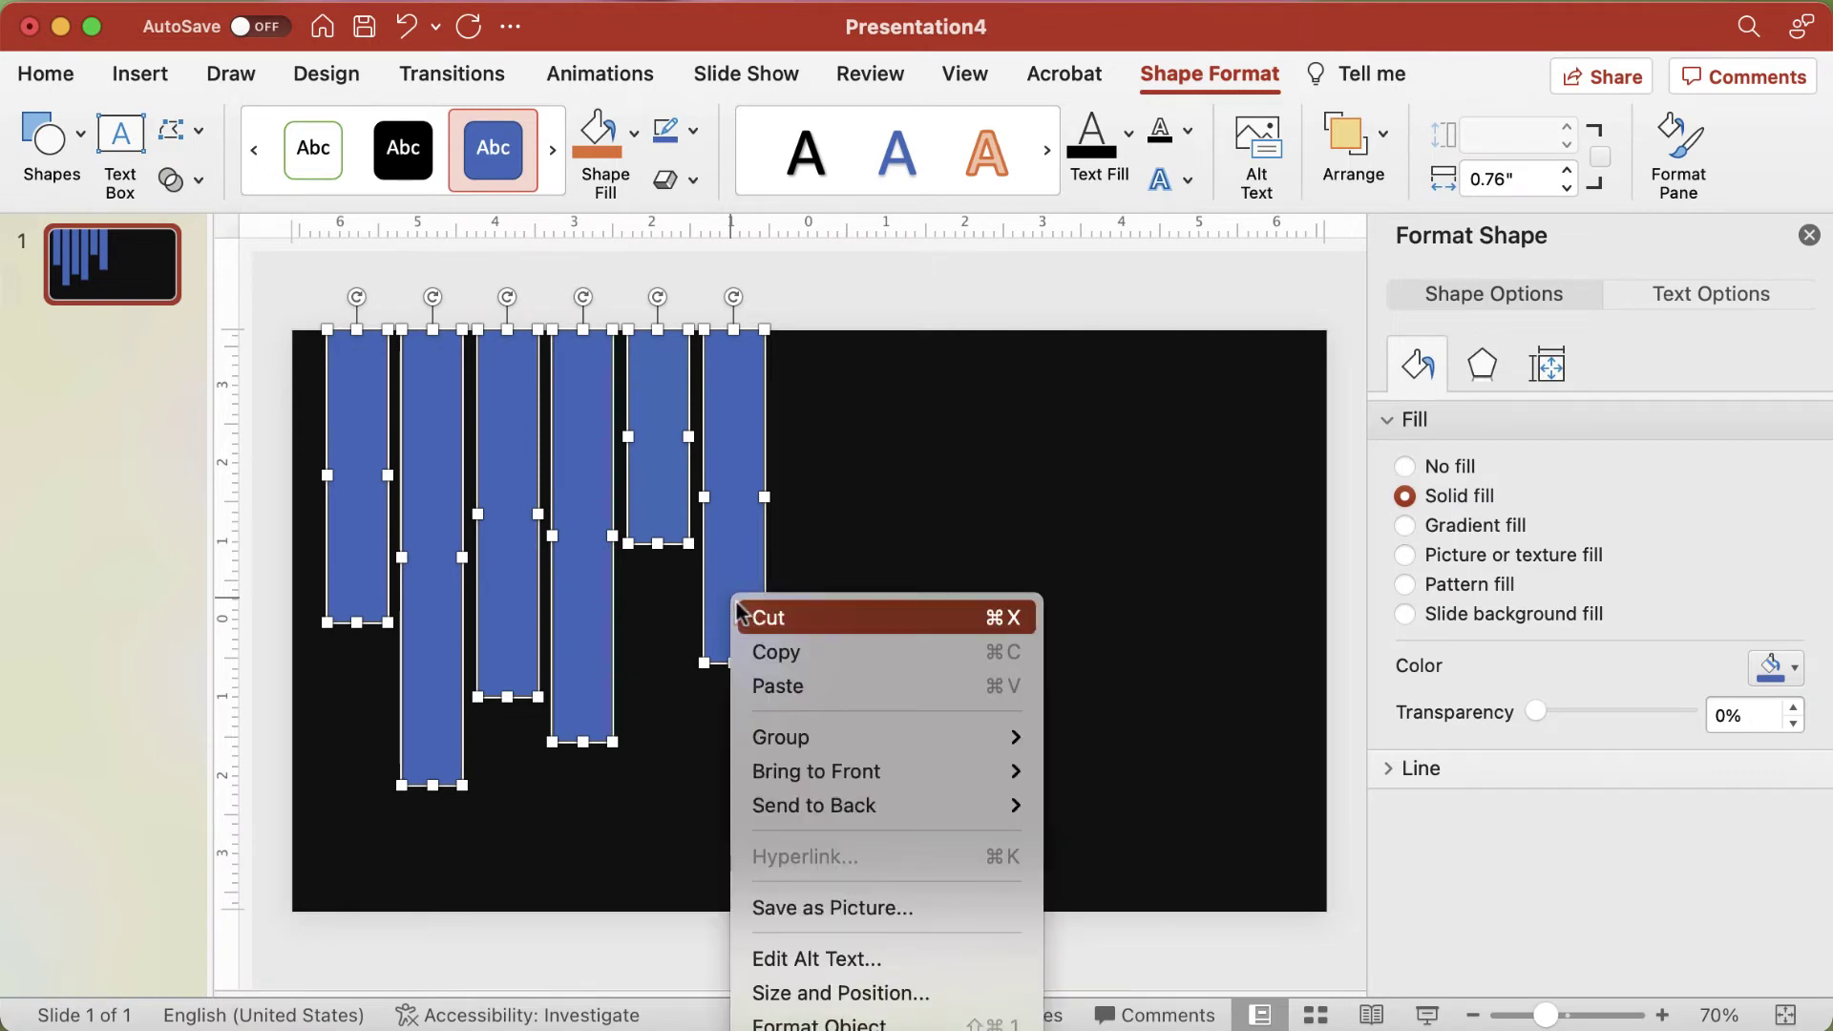
mouse_move(808, 741)
click(1050, 739)
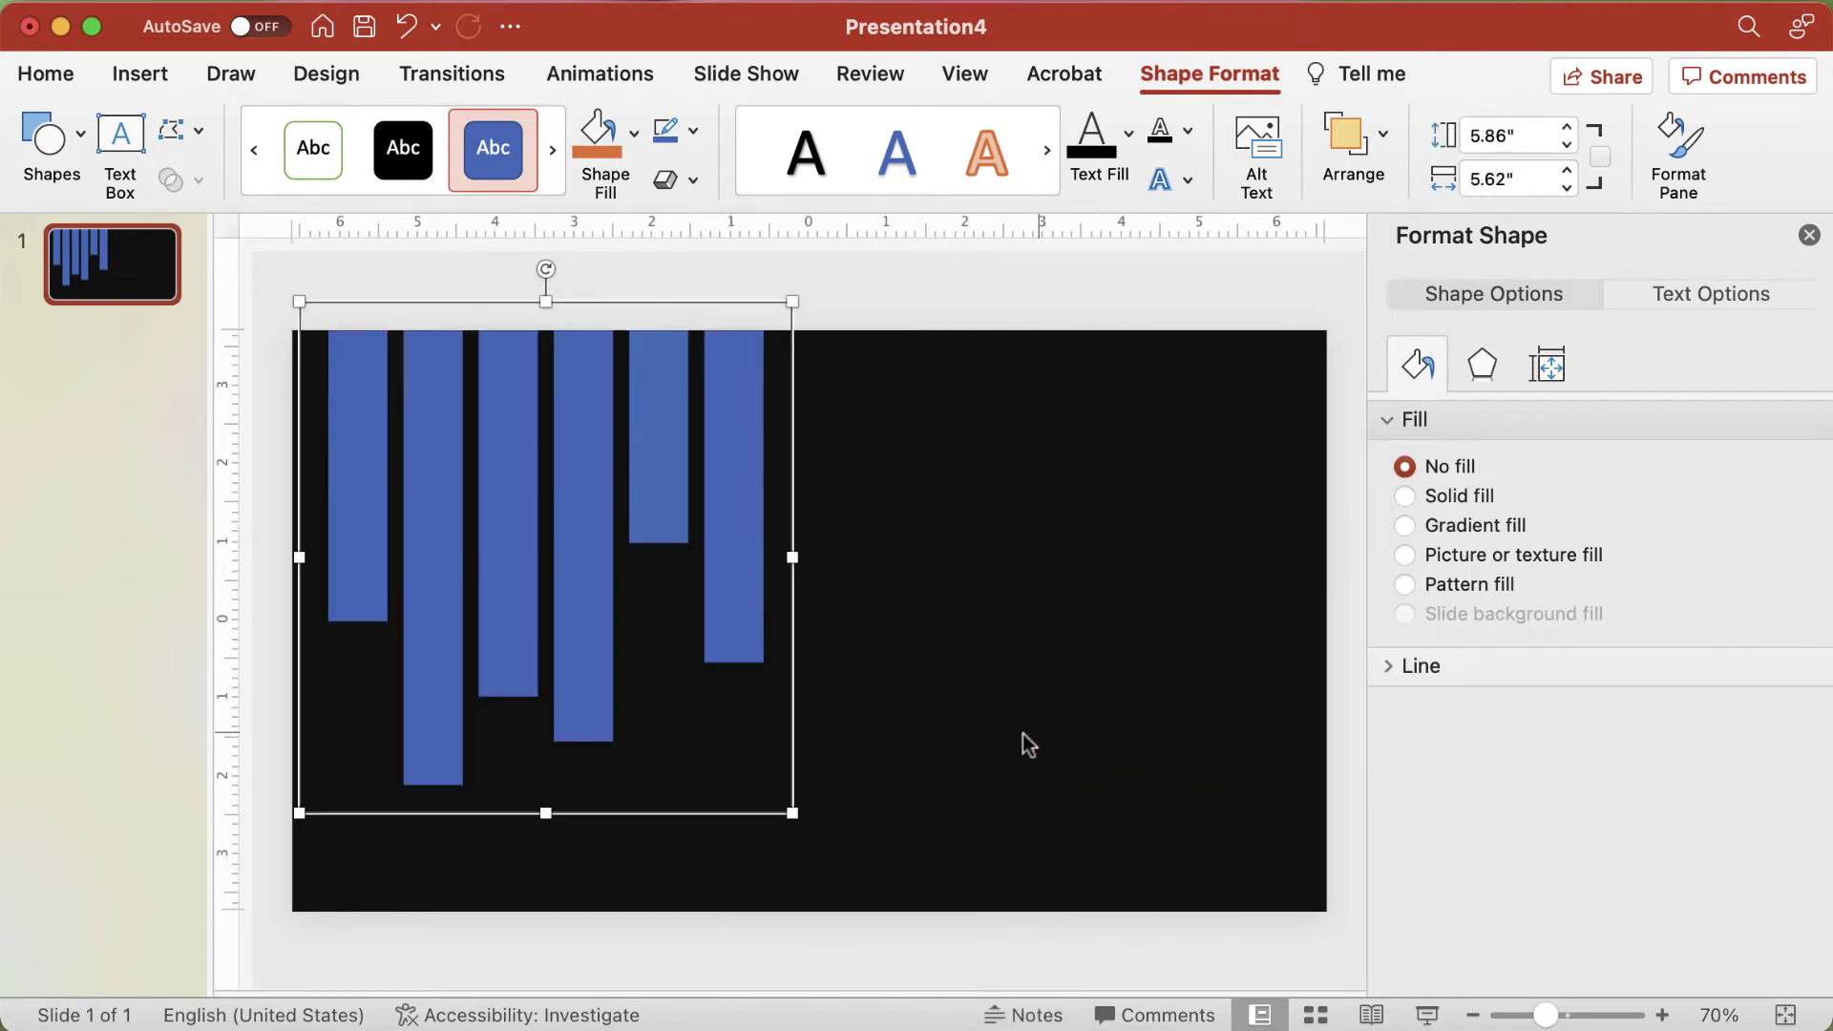
Step: Insert pink-sand-beach.jpg from file and cut it to the clipboard
click(964, 716)
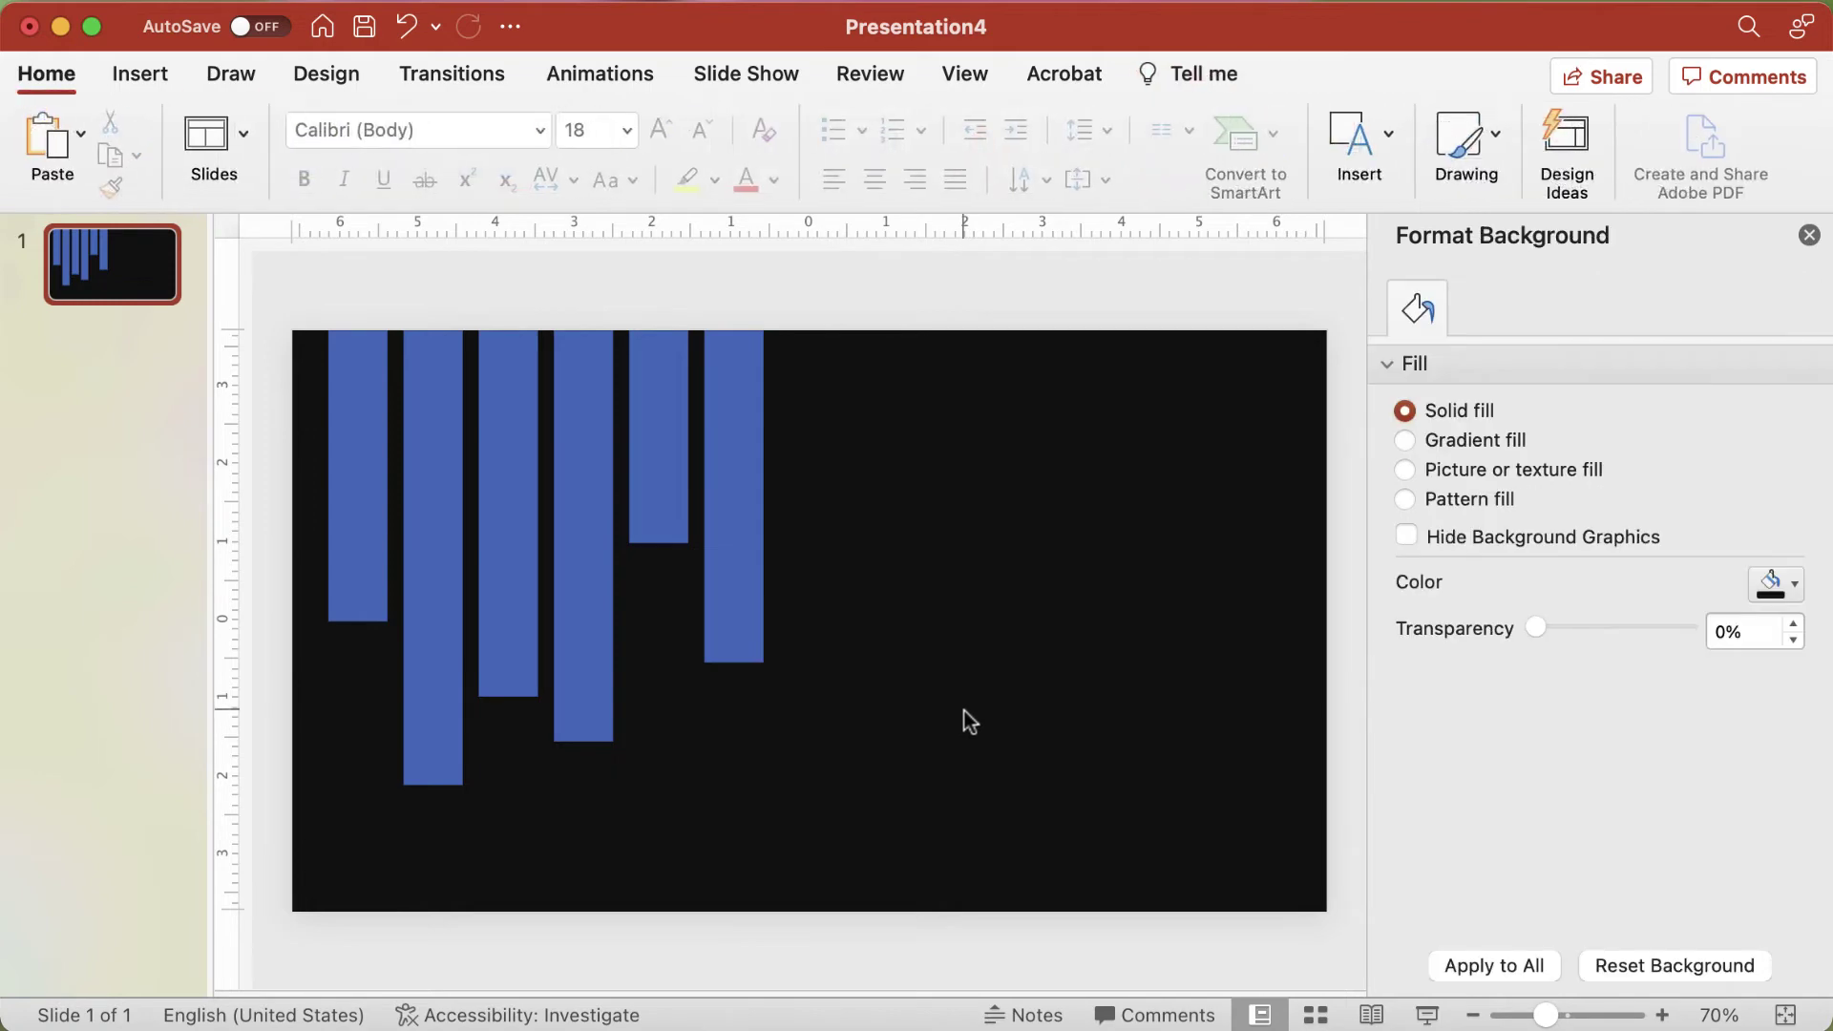
click(141, 79)
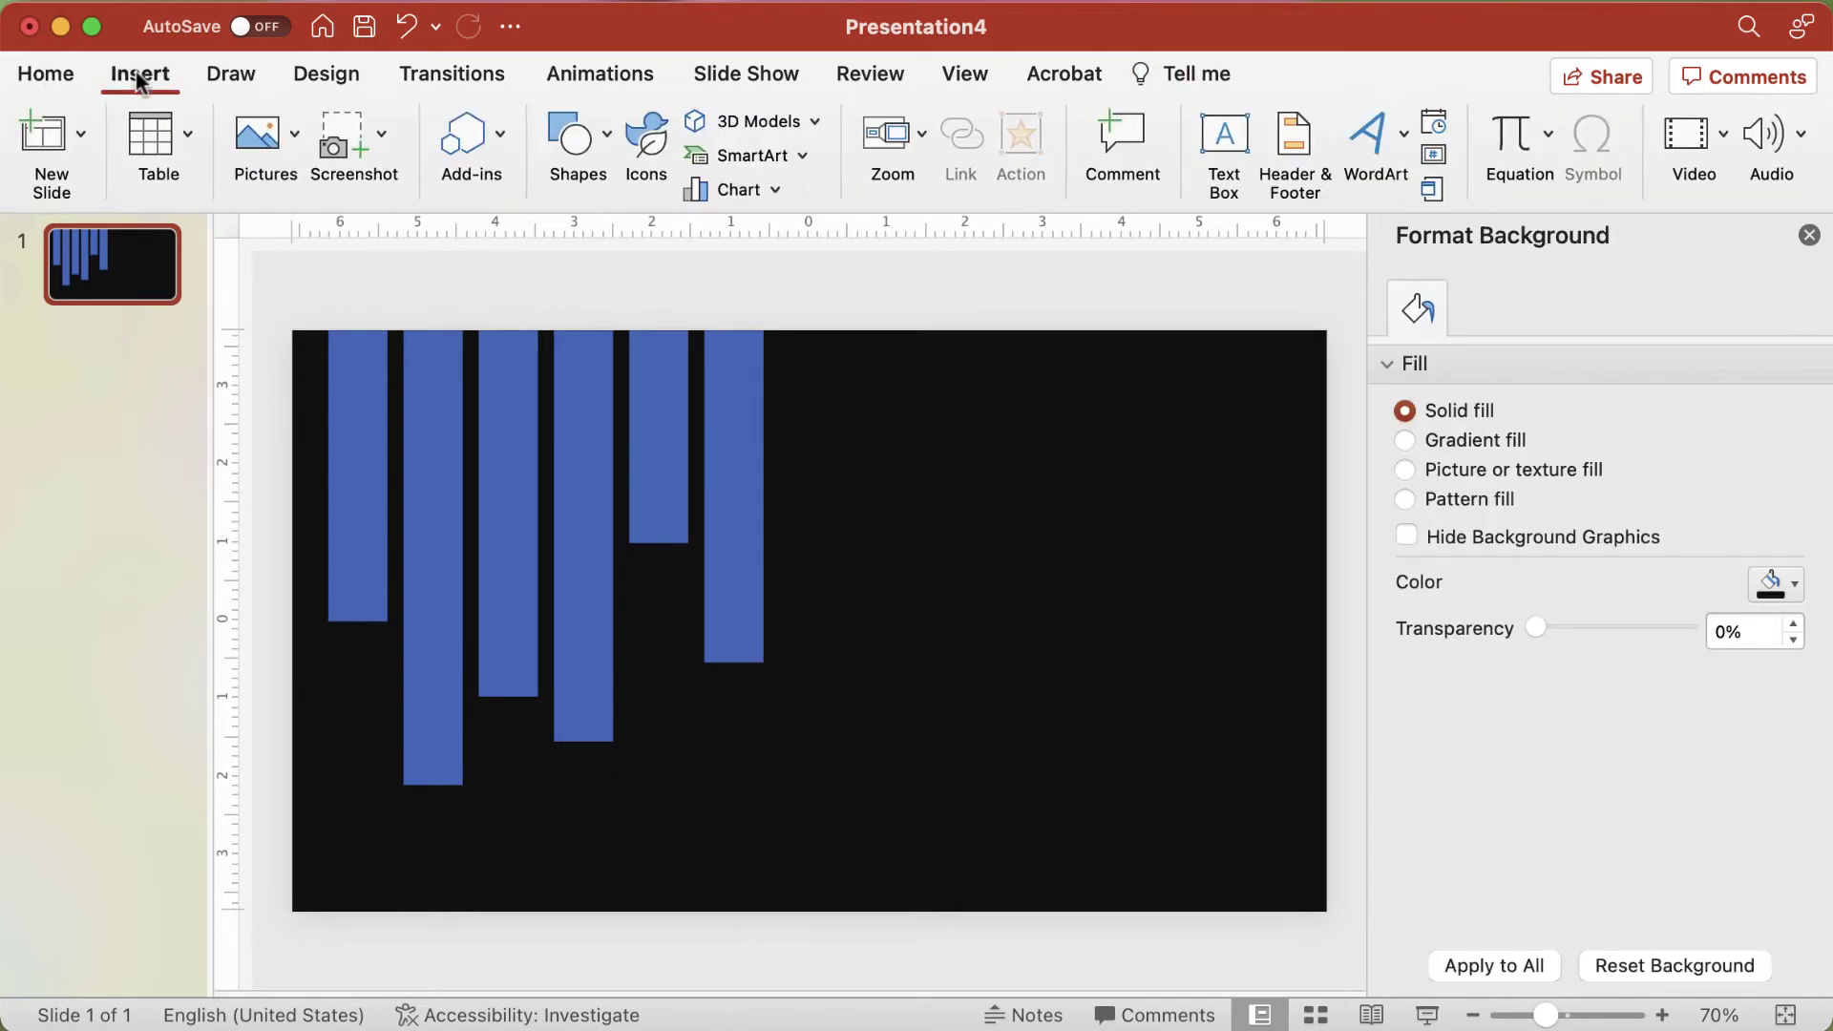
click(256, 134)
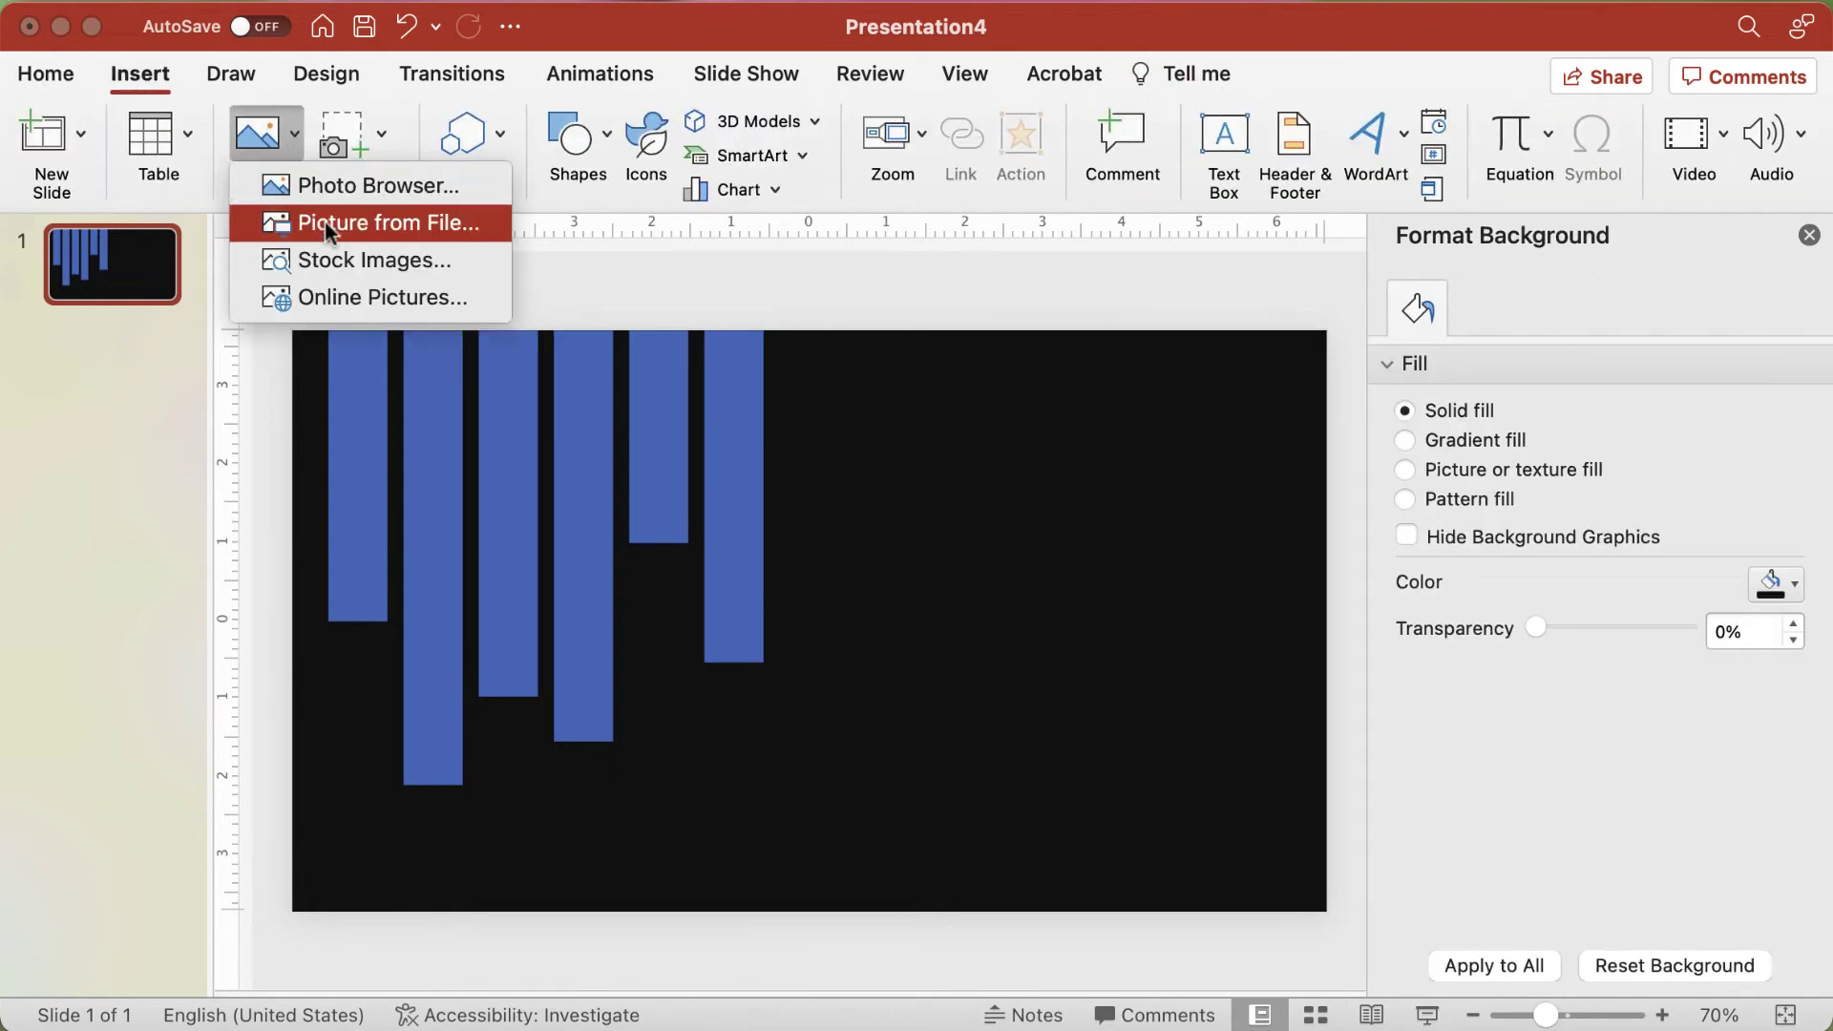
click(325, 221)
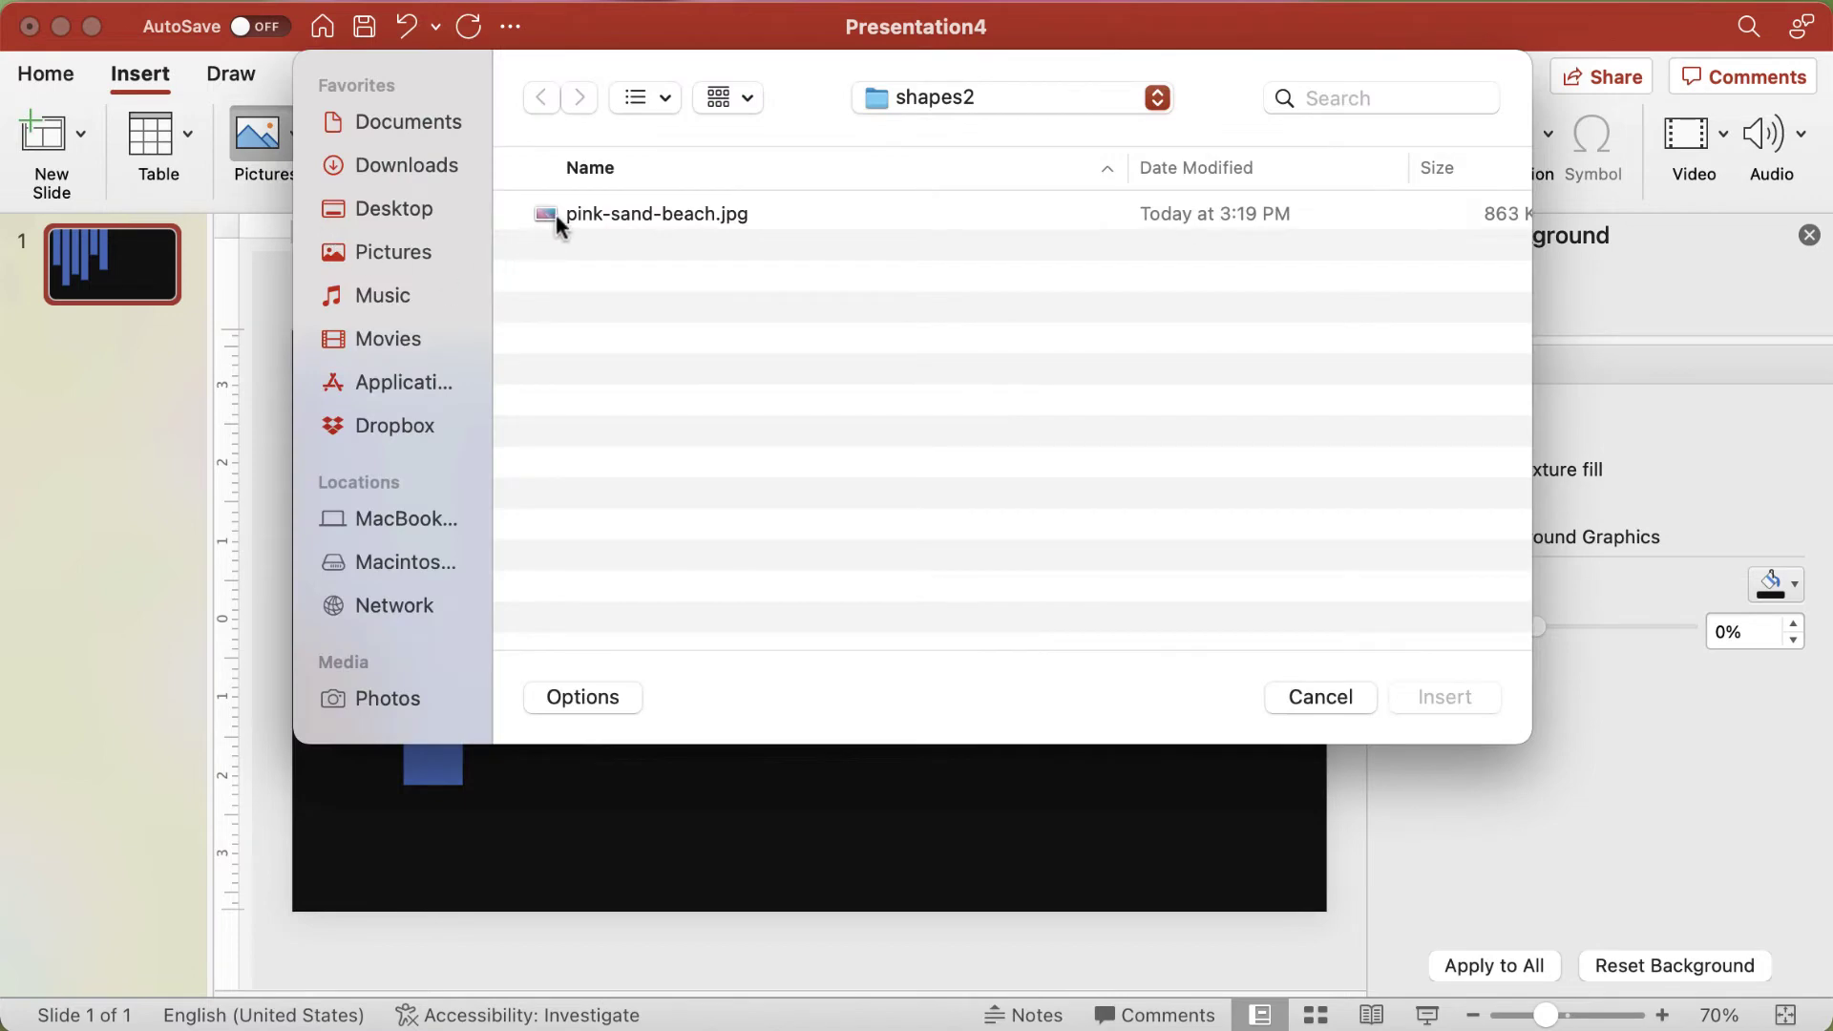
click(556, 214)
key(ctrl+x)
key(Return)
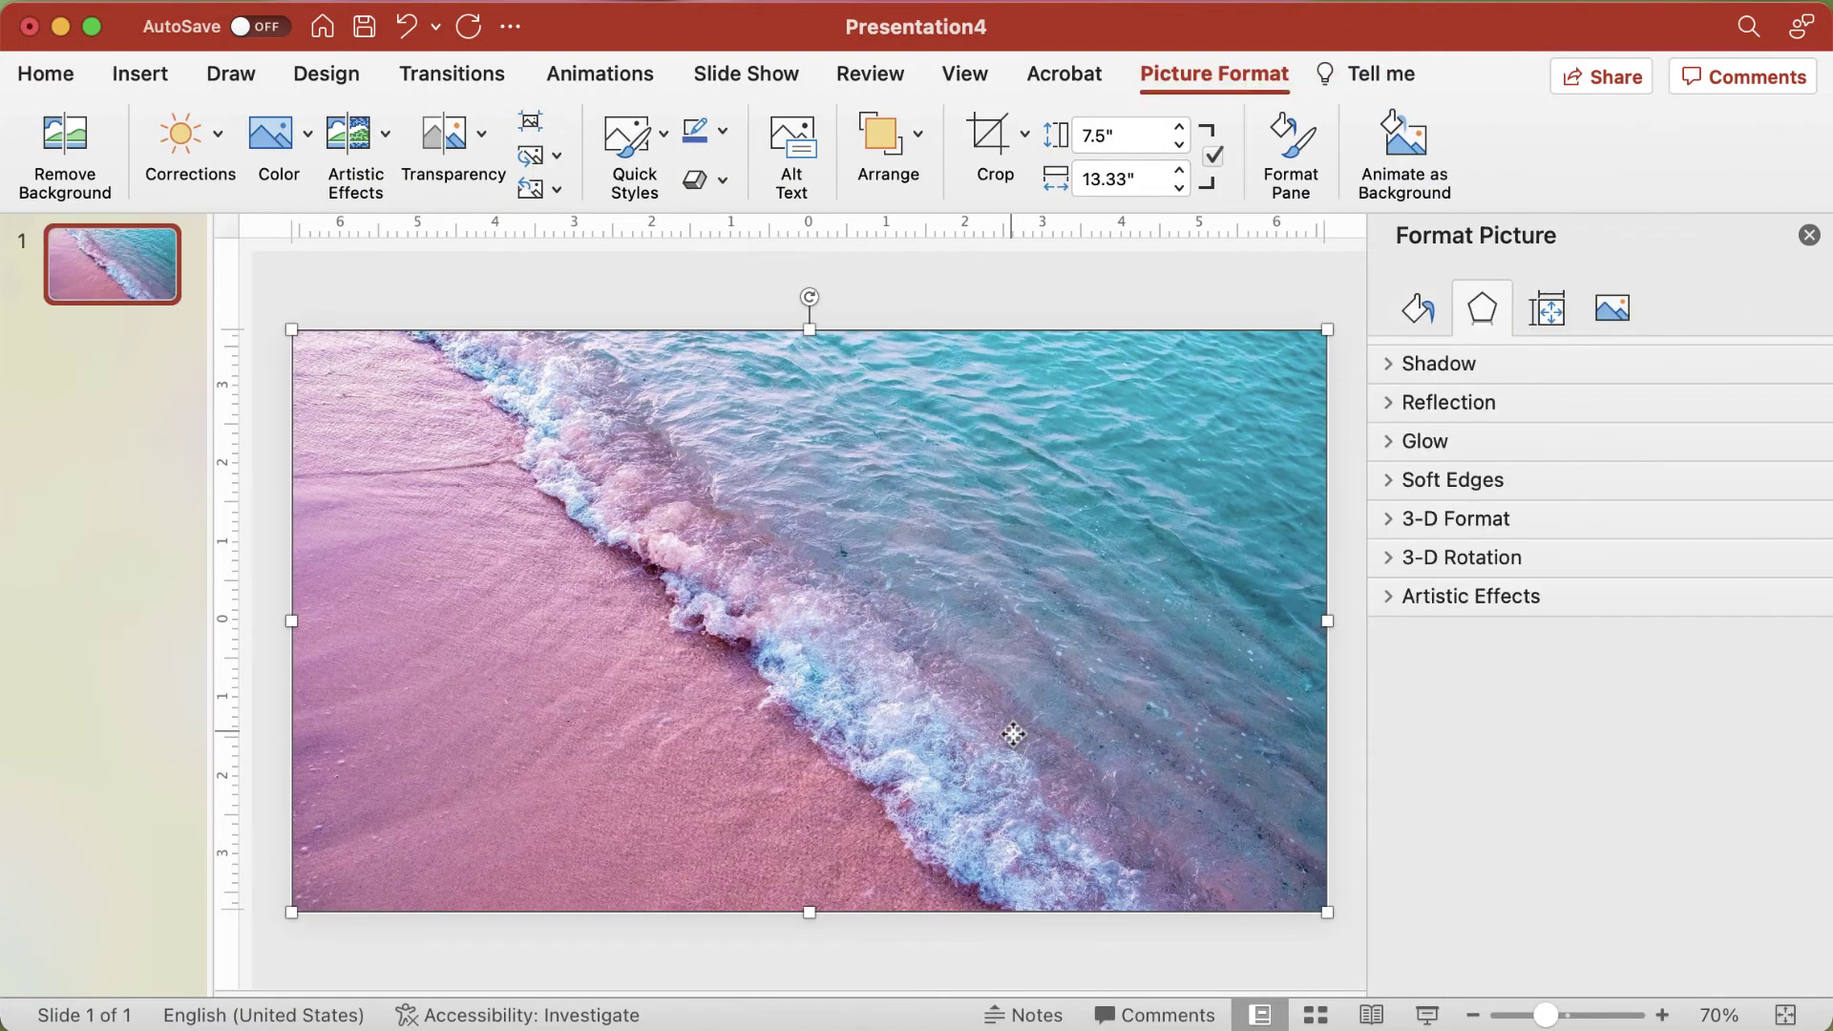
key(Delete)
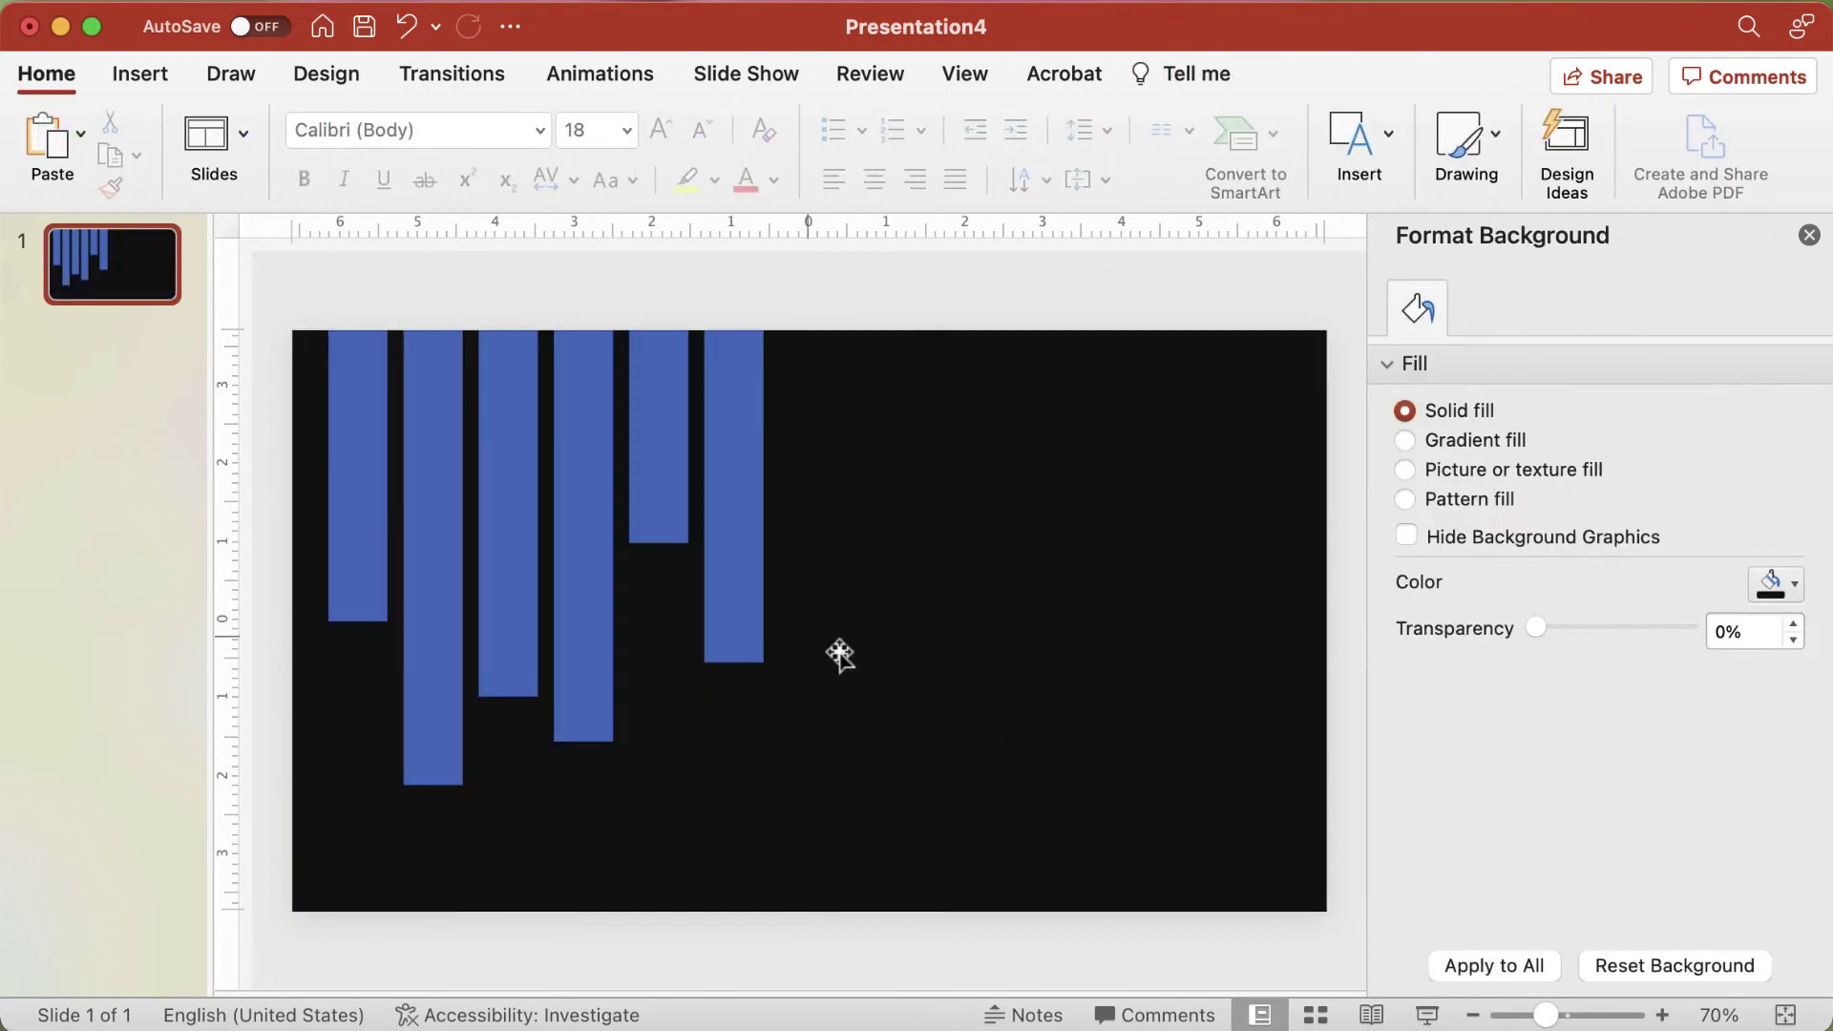
click(391, 481)
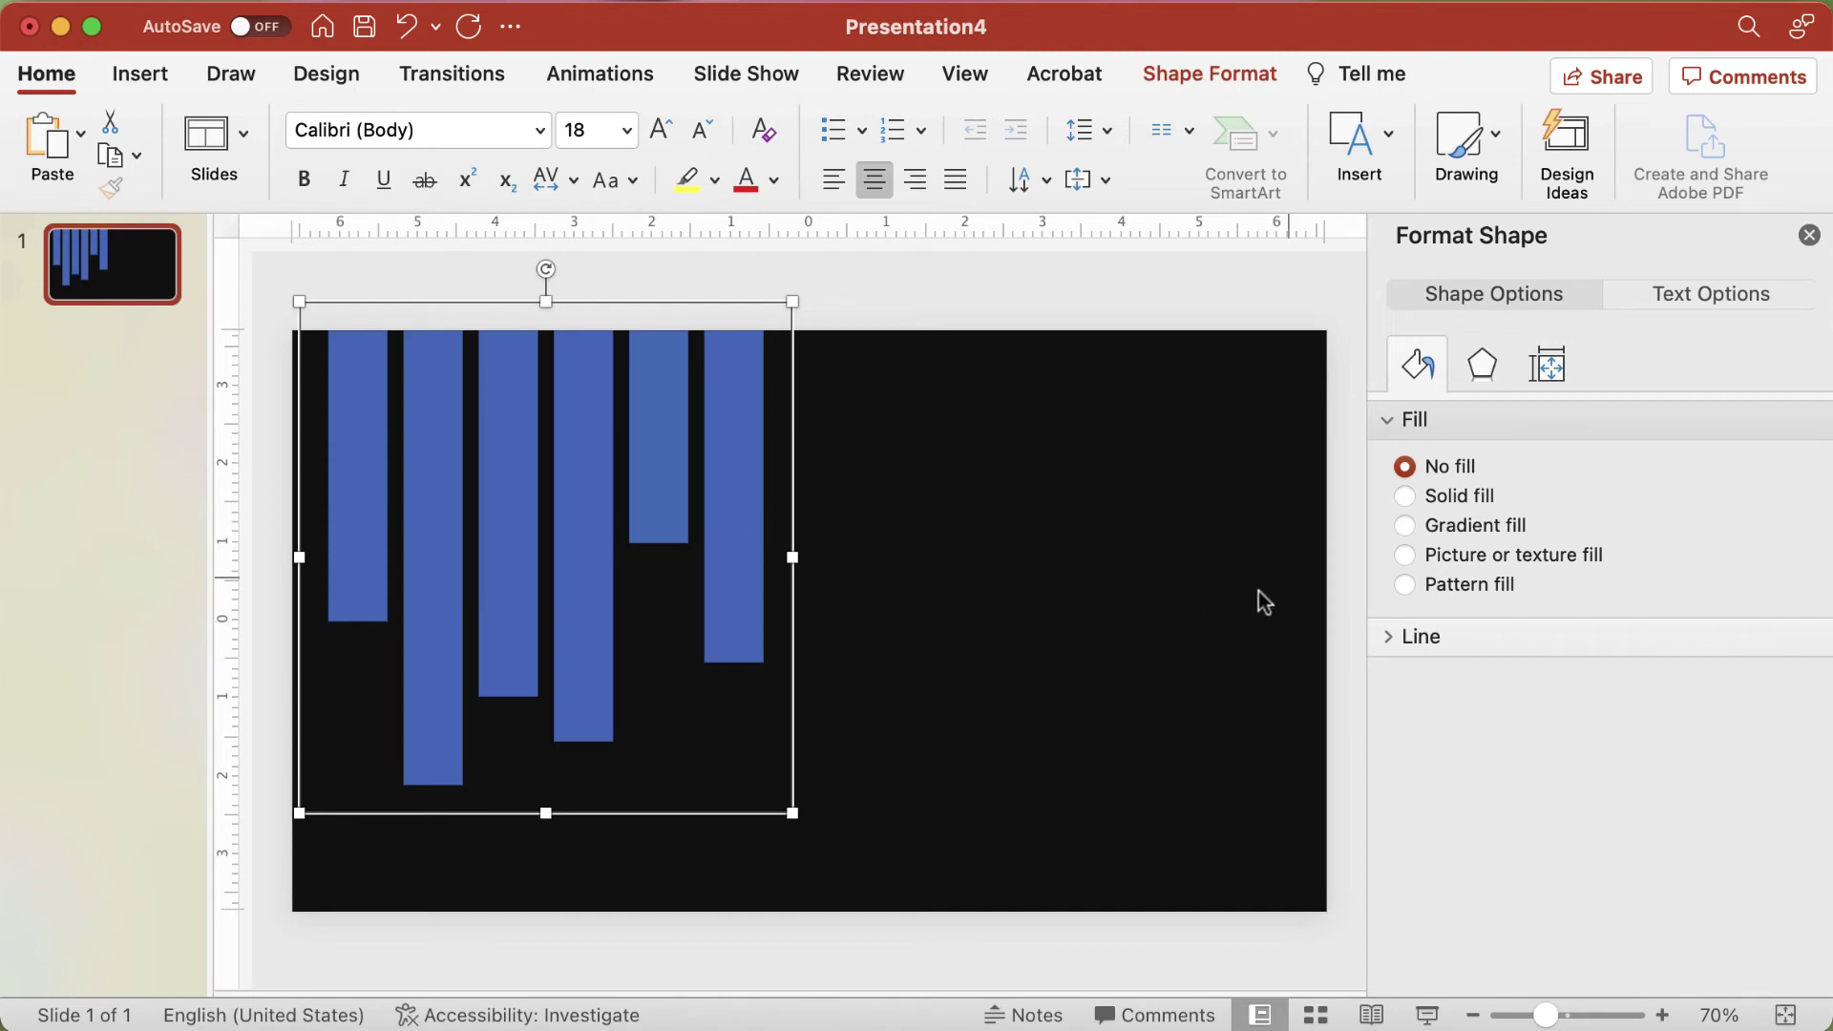
Step: Fill the bar group with the beach photo via Picture fill from Clipboard
click(1453, 554)
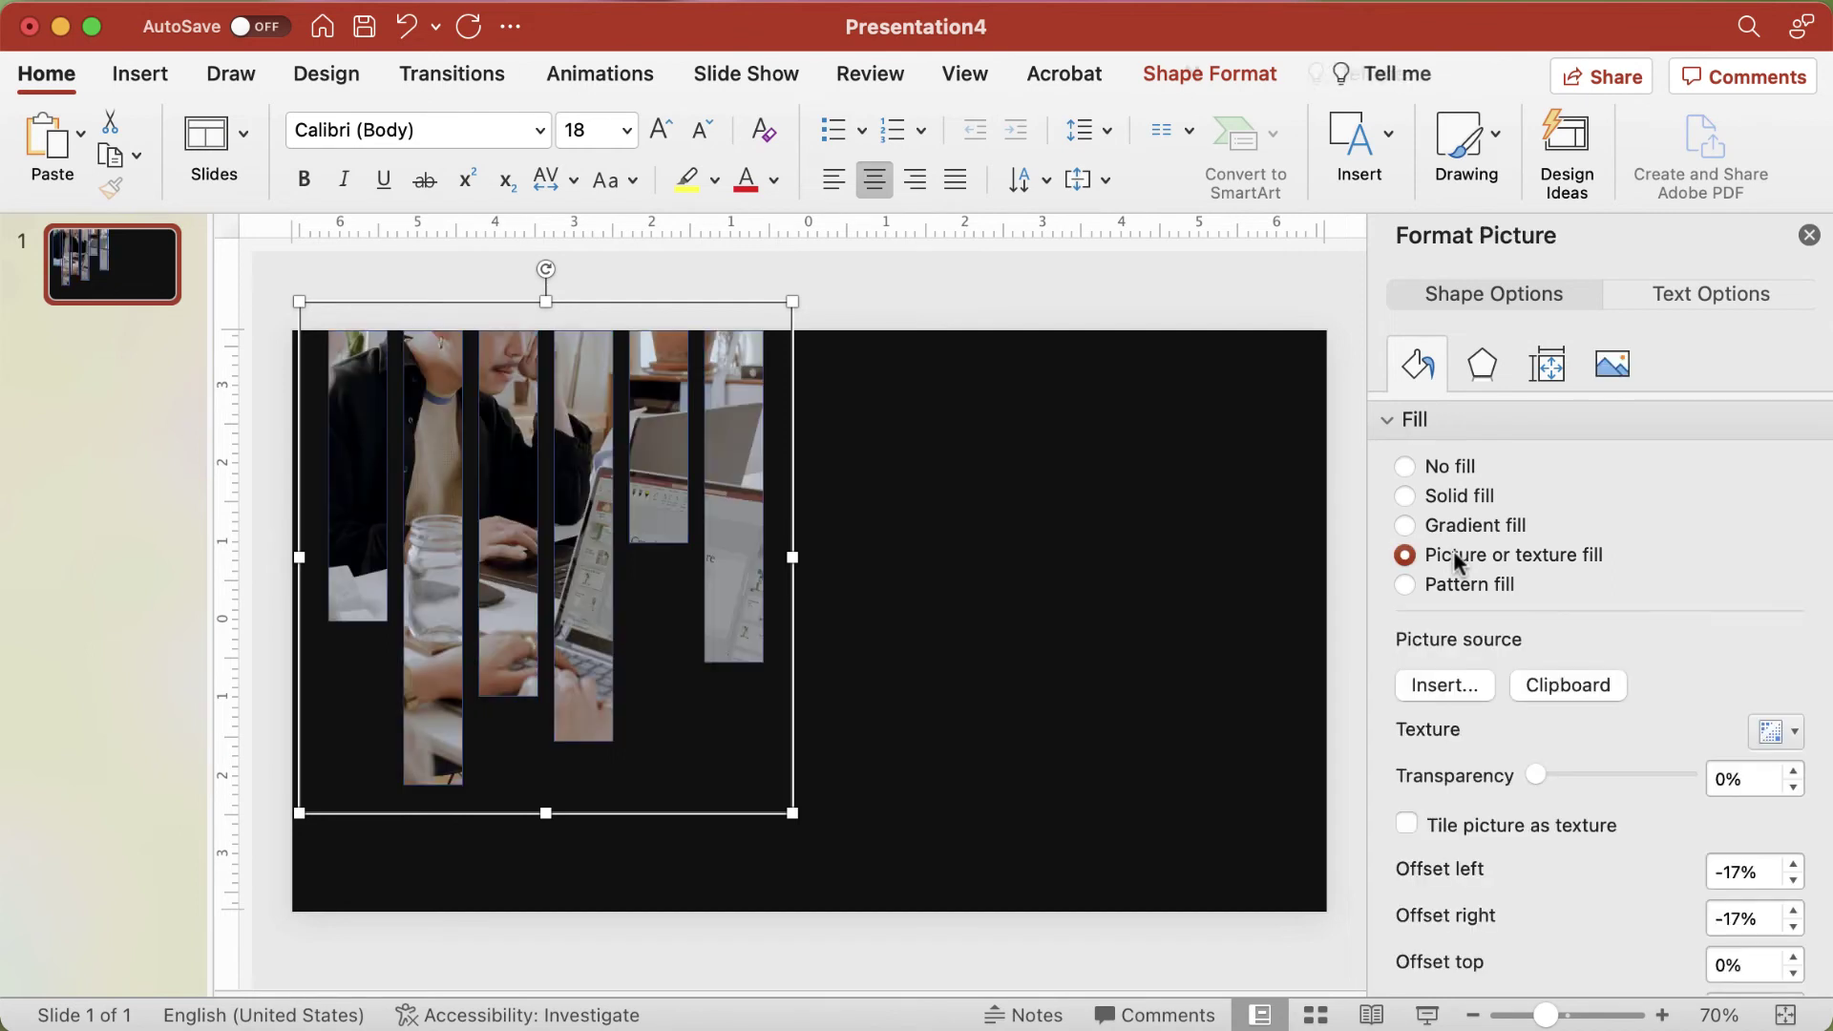
click(1564, 684)
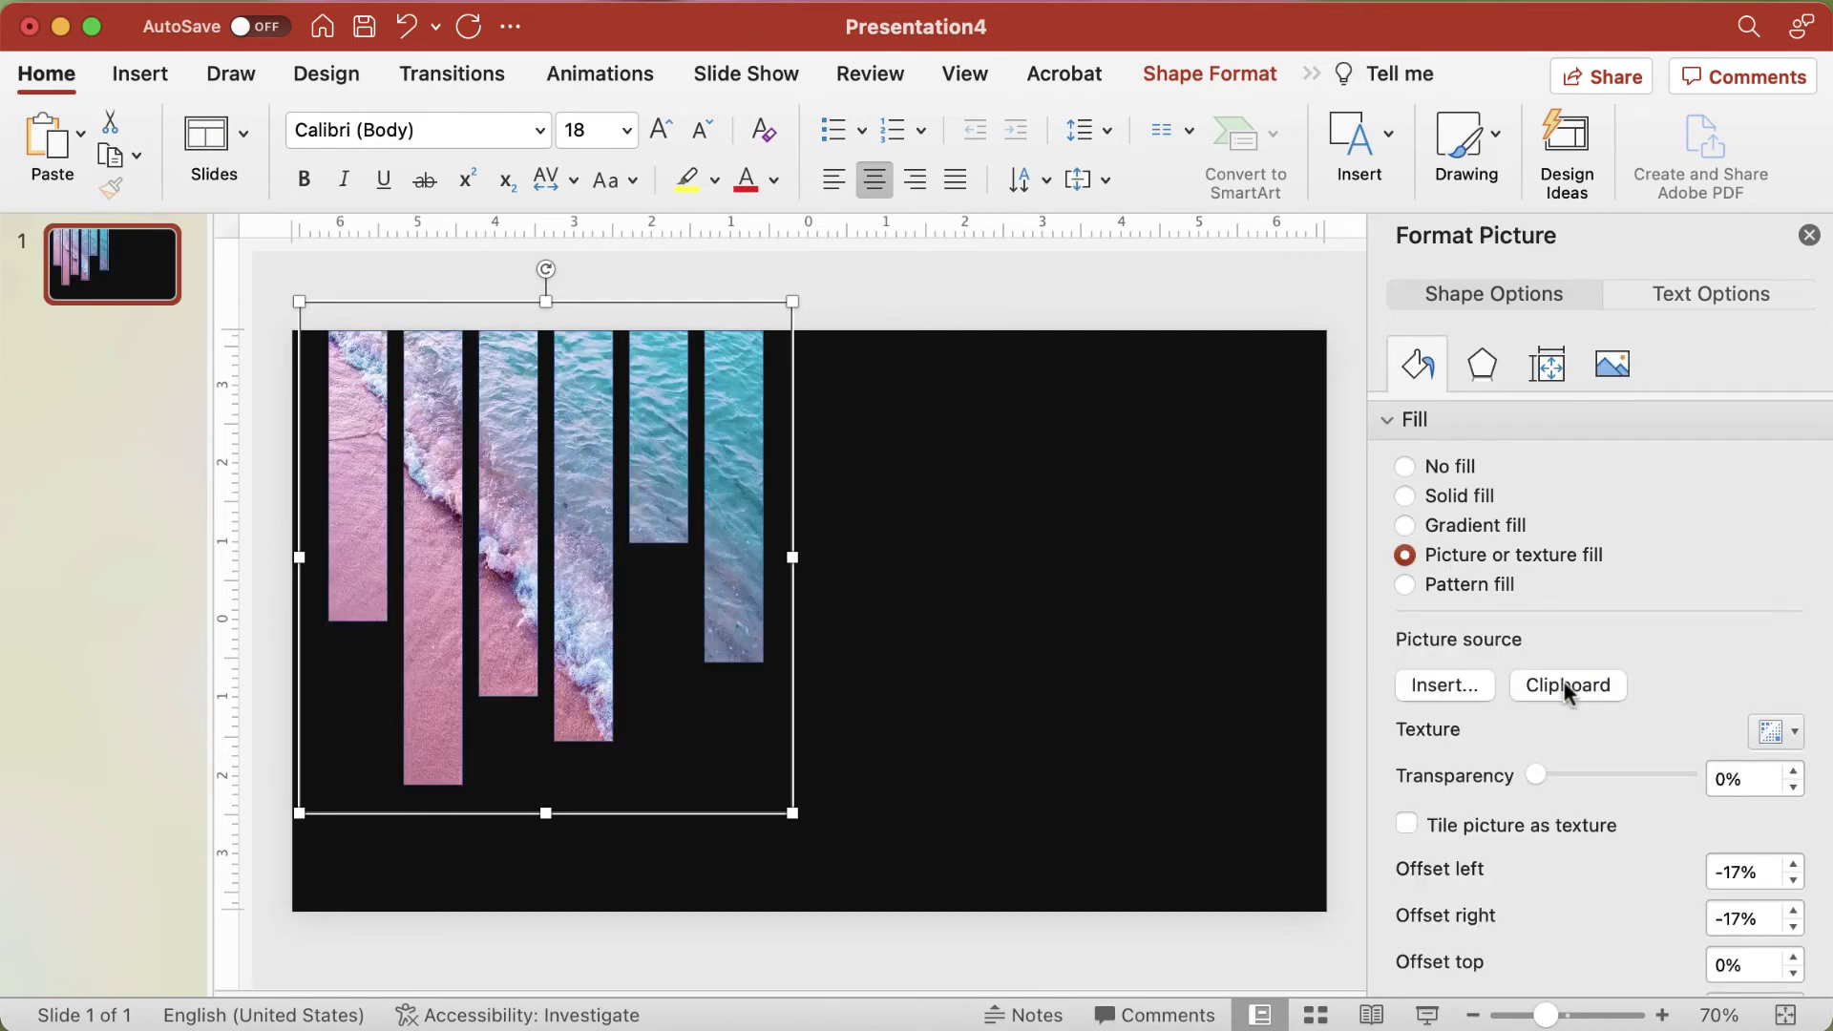